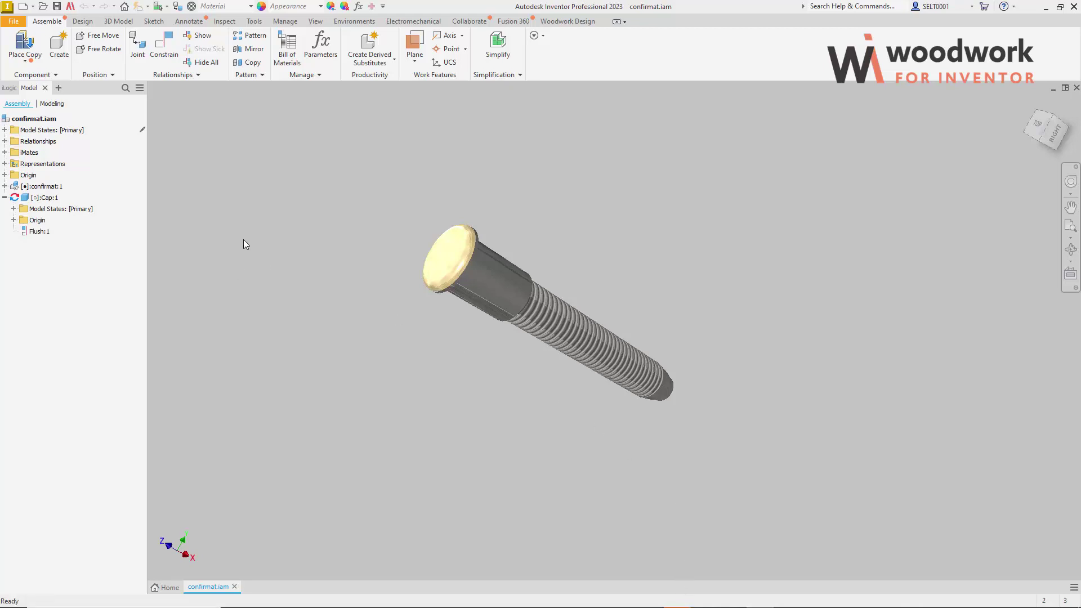
Open the confirmat component of the assembly as its own part file
{"action": "left_click", "coordinate": [54, 186]}
{"action": "right_click", "coordinate": [54, 186]}
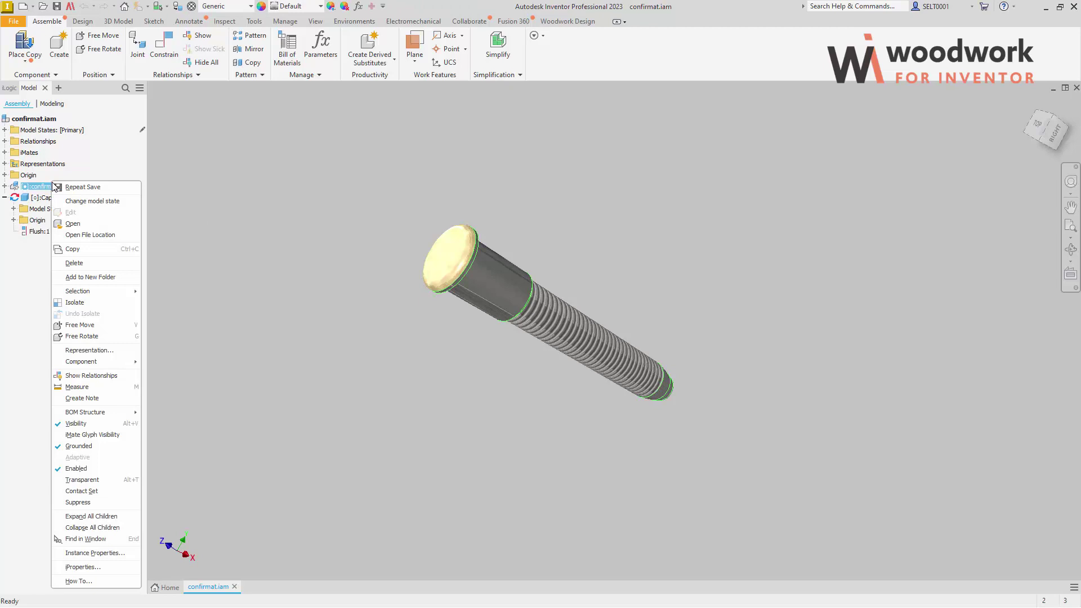
{"action": "left_click", "coordinate": [197, 244]}
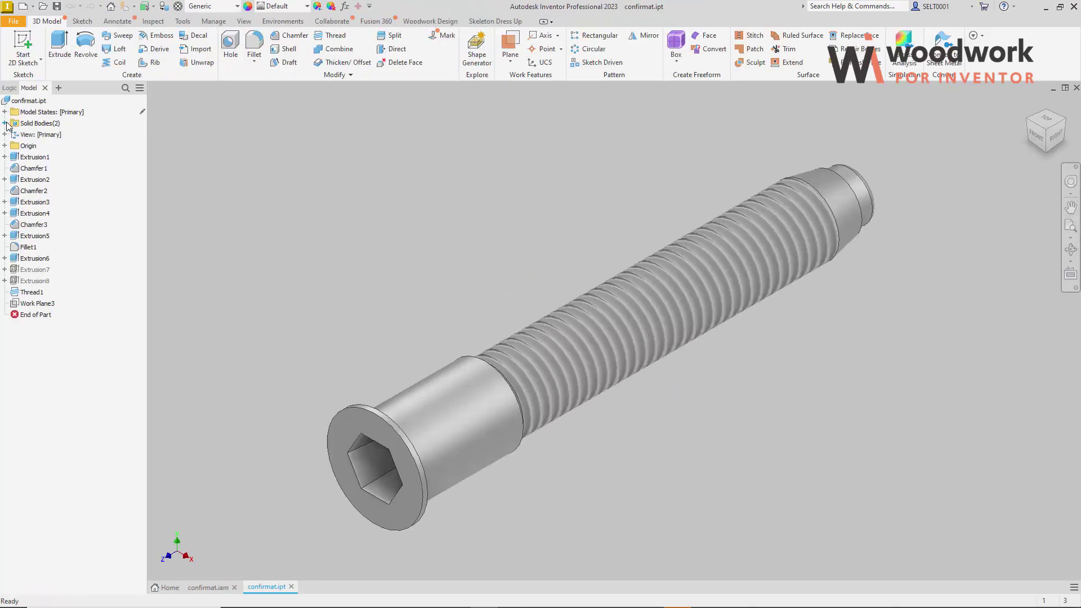
Expand the part's solid bodies and model states, and set the edit scope to all factory members
{"action": "left_click", "coordinate": [5, 124]}
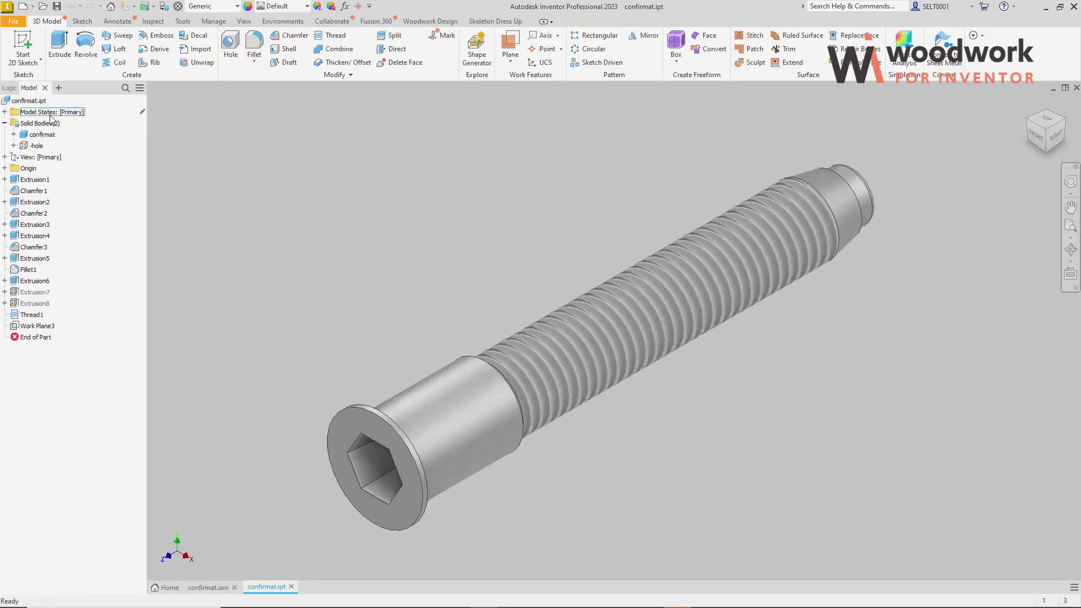
{"action": "left_click", "coordinate": [5, 112]}
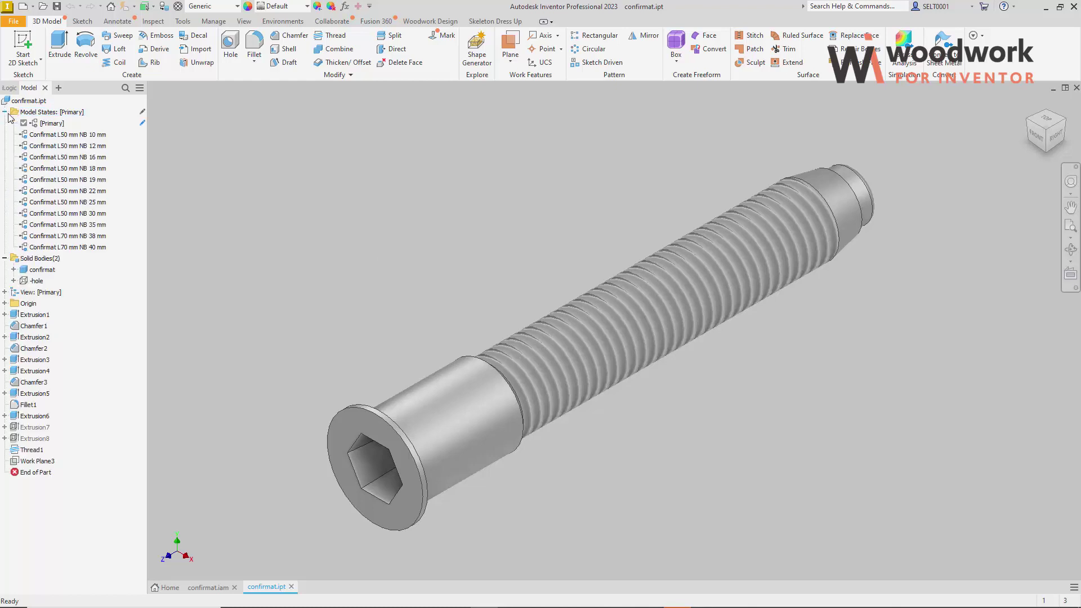
{"action": "left_click", "coordinate": [141, 113]}
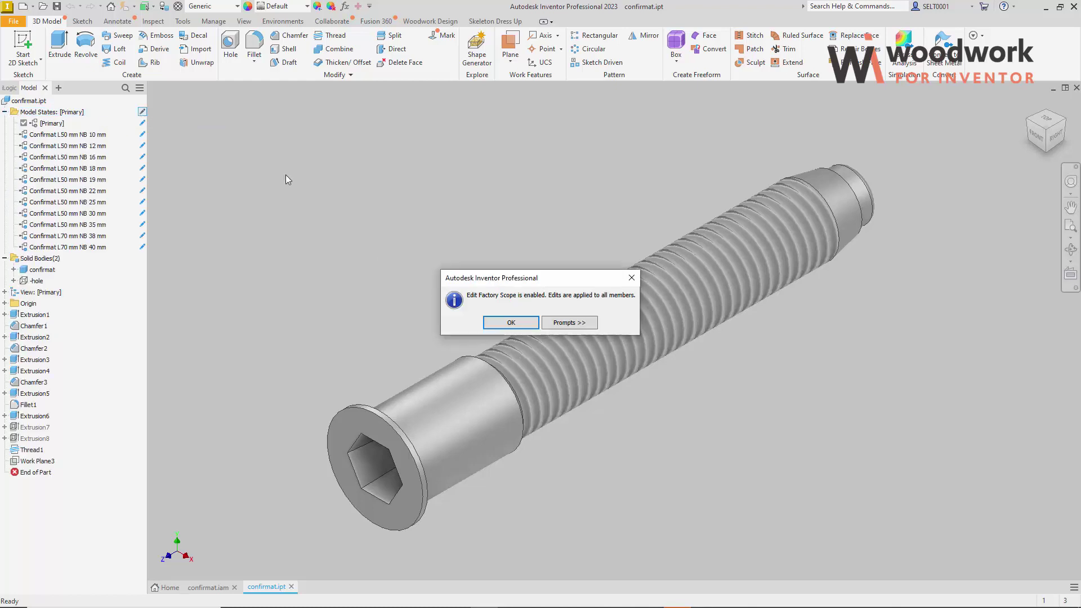
{"action": "left_click", "coordinate": [511, 322]}
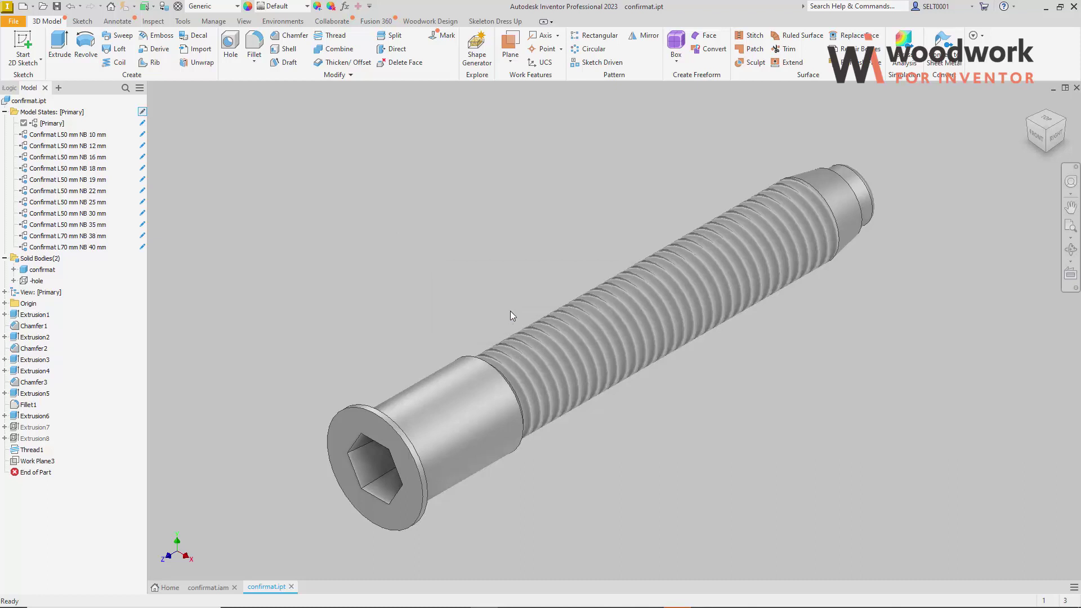
Show the "-hole" solid body and hide the "confirmat" solid body
{"action": "left_click", "coordinate": [37, 281]}
{"action": "right_click", "coordinate": [39, 282]}
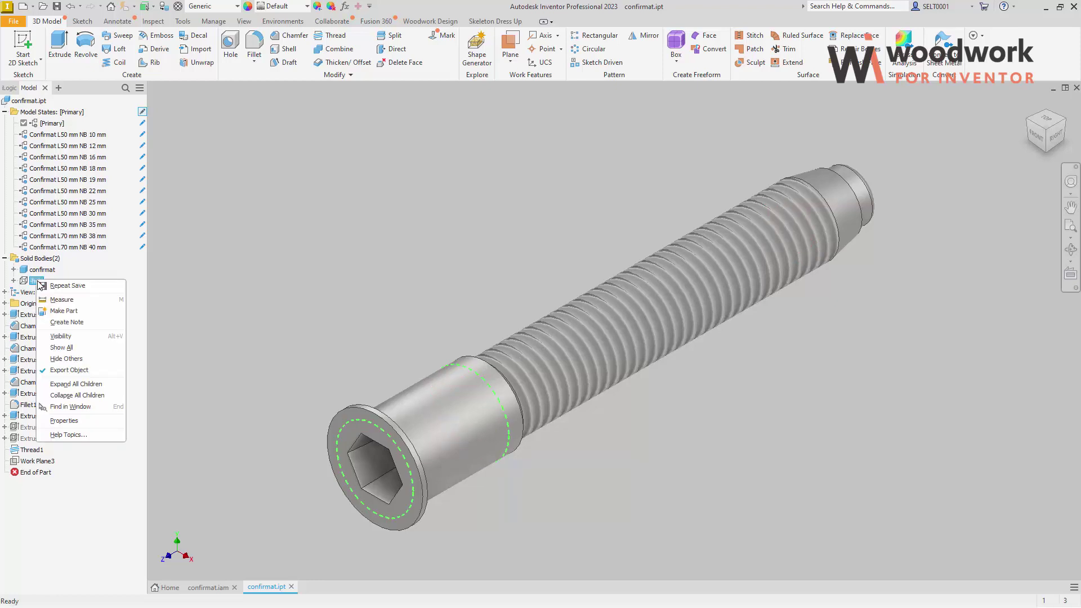
{"action": "left_click", "coordinate": [76, 338]}
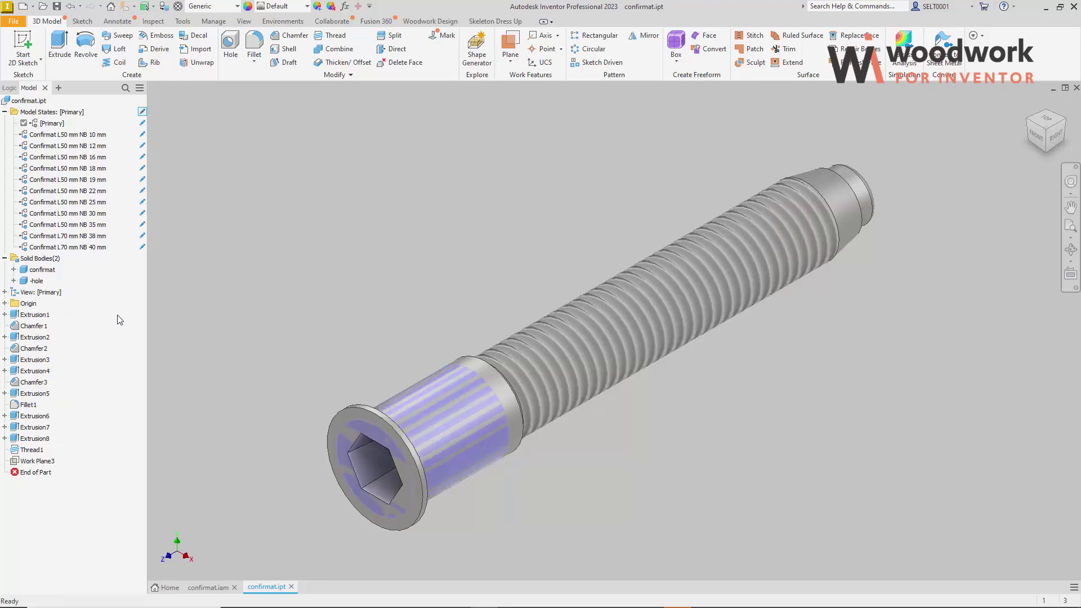
{"action": "left_click", "coordinate": [49, 271]}
{"action": "right_click", "coordinate": [49, 273]}
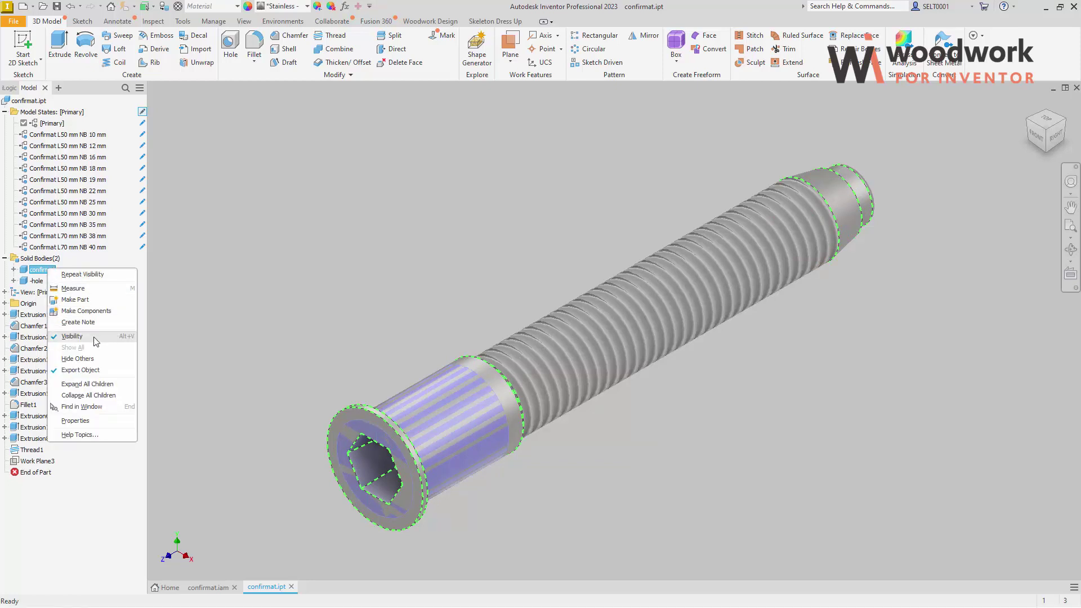
{"action": "left_click", "coordinate": [96, 341]}
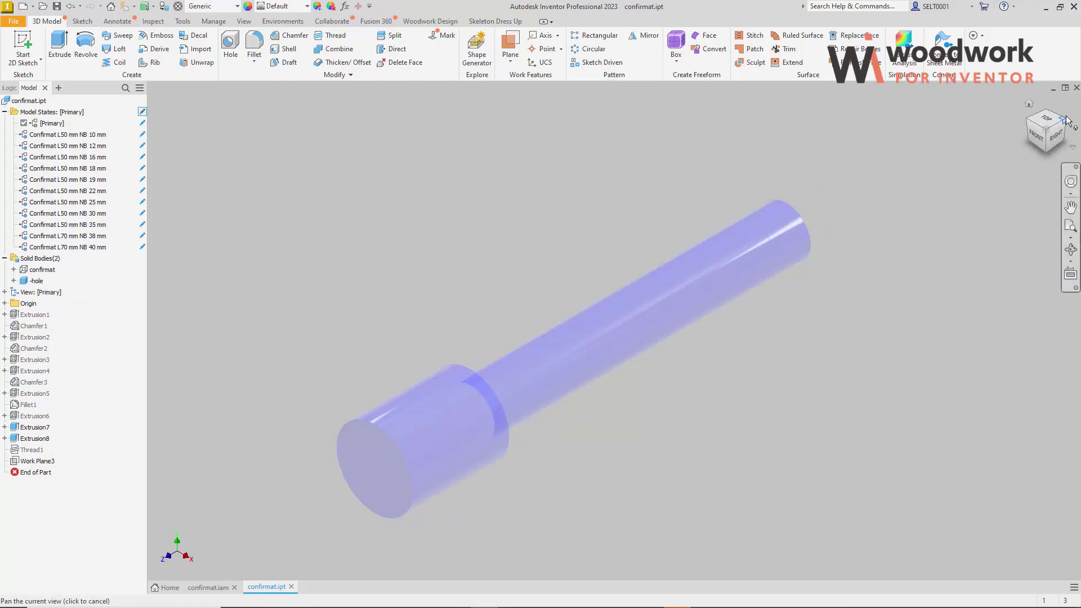
Create a work plane with 0 offset on the ring-shaped shoulder face where the hole body's diameter changes
{"action": "left_click_drag", "start_coordinate": [1067, 120], "coordinate": [731, 176]}
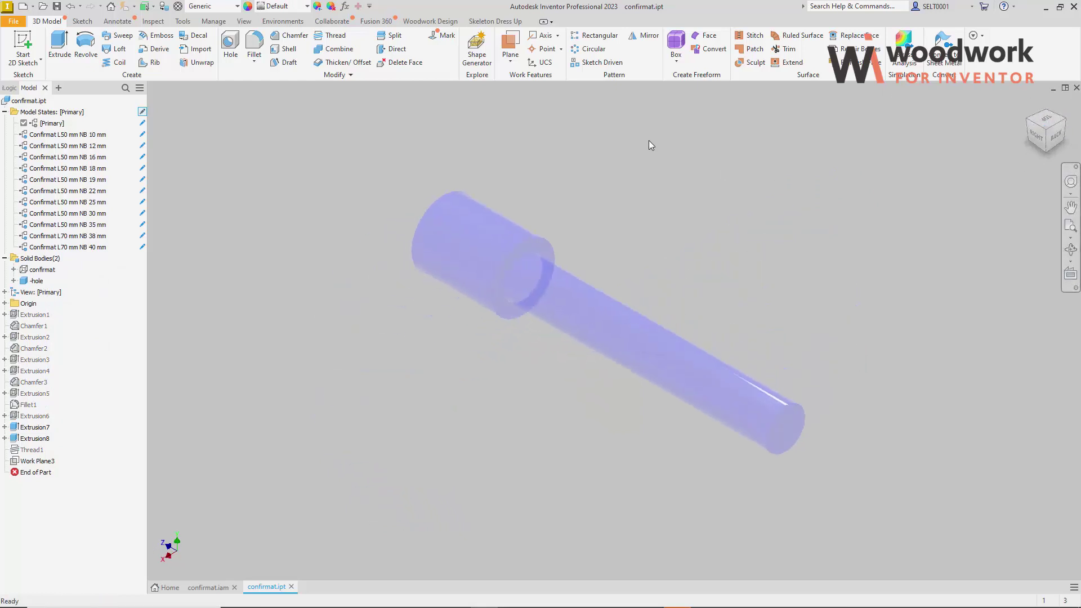
{"action": "left_click", "coordinate": [510, 45]}
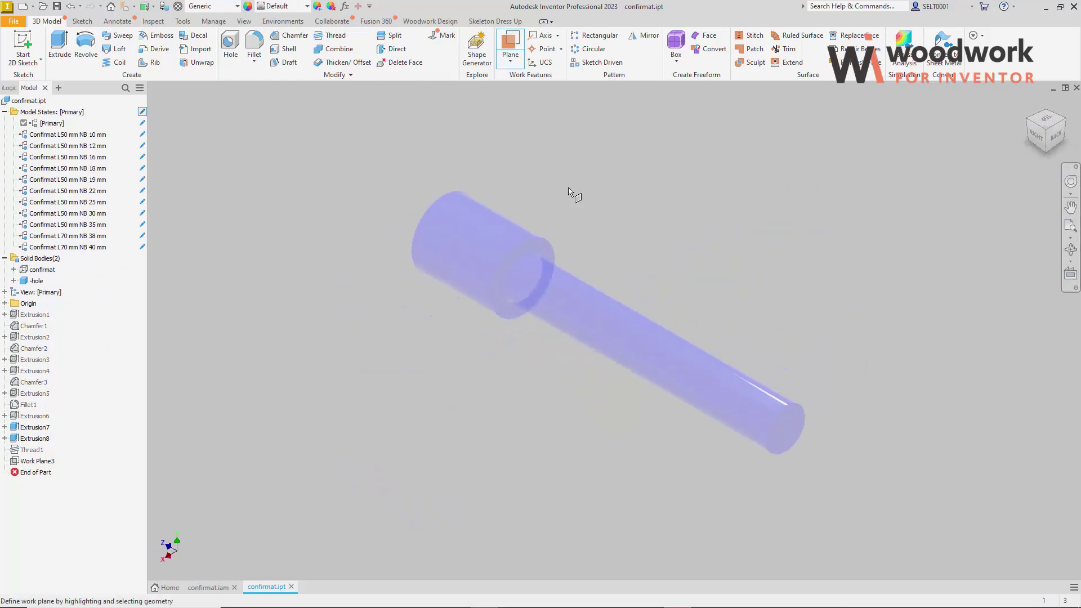
{"action": "left_click", "coordinate": [541, 250]}
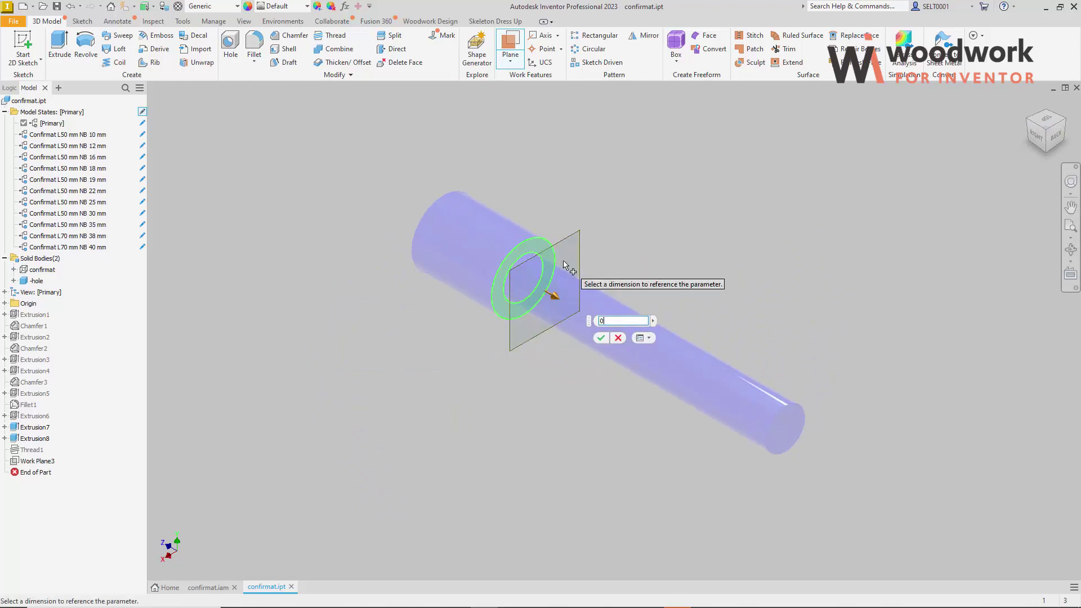
{"action": "key", "text": "Return"}
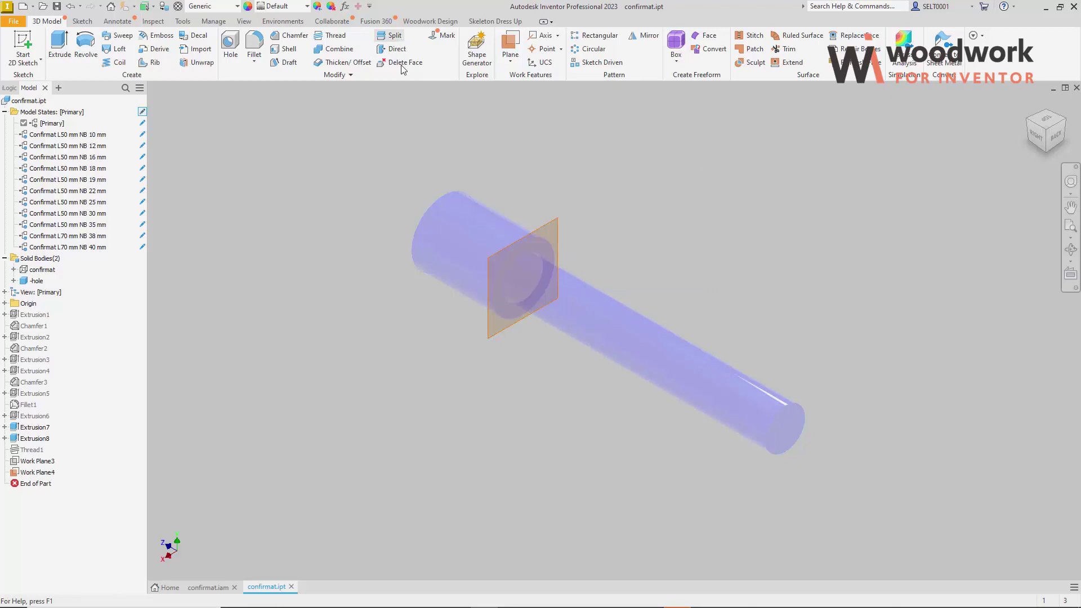
Split the hole body into two solids with the shoulder work plane, keeping both sides
{"action": "left_click", "coordinate": [391, 35]}
{"action": "left_click", "coordinate": [540, 218]}
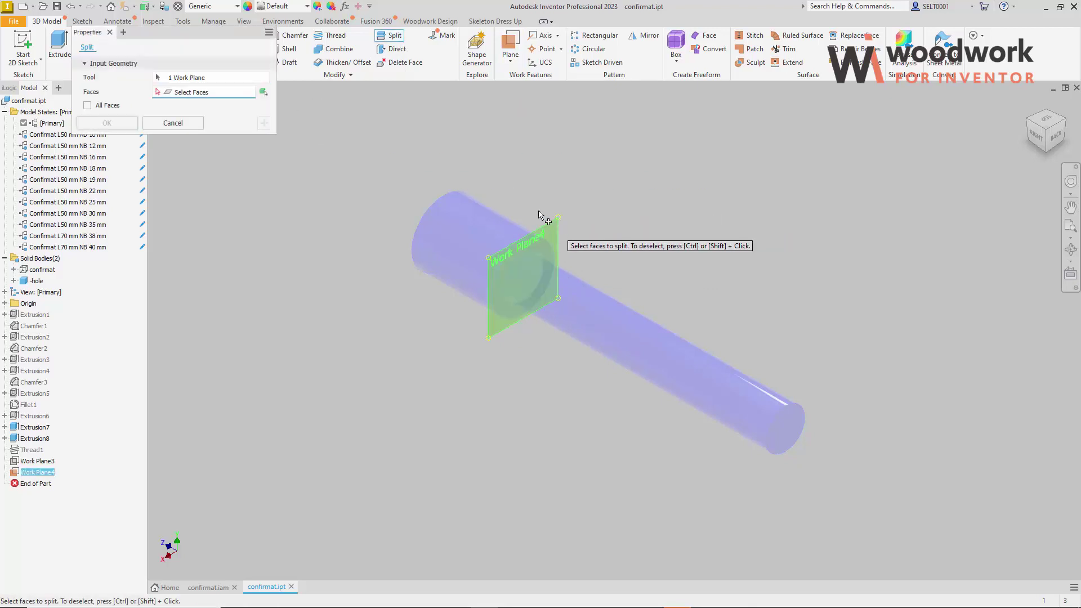
{"action": "left_click", "coordinate": [263, 92]}
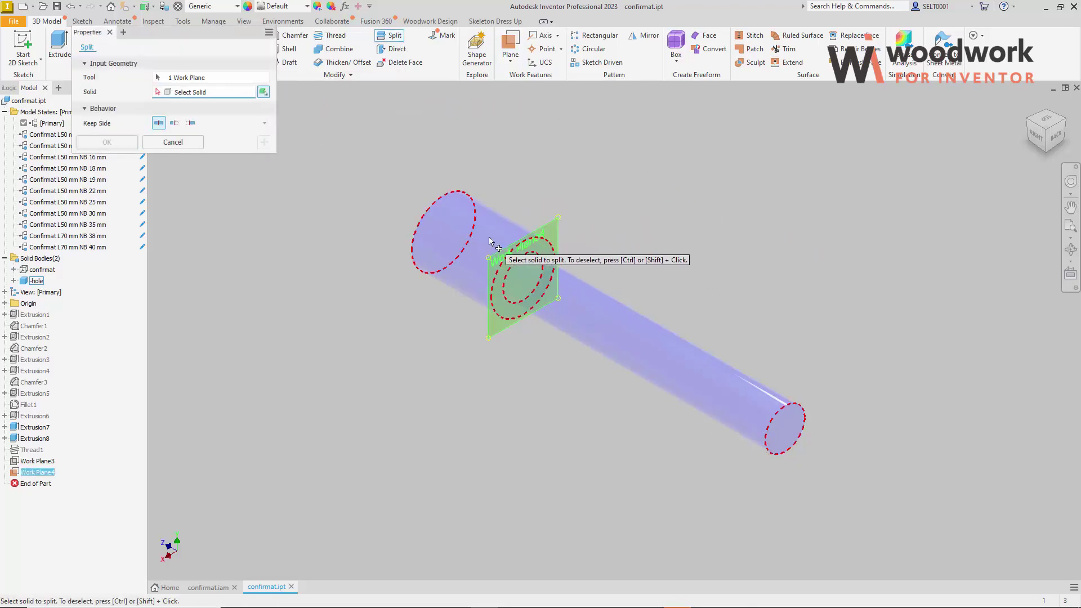
{"action": "left_click", "coordinate": [490, 241]}
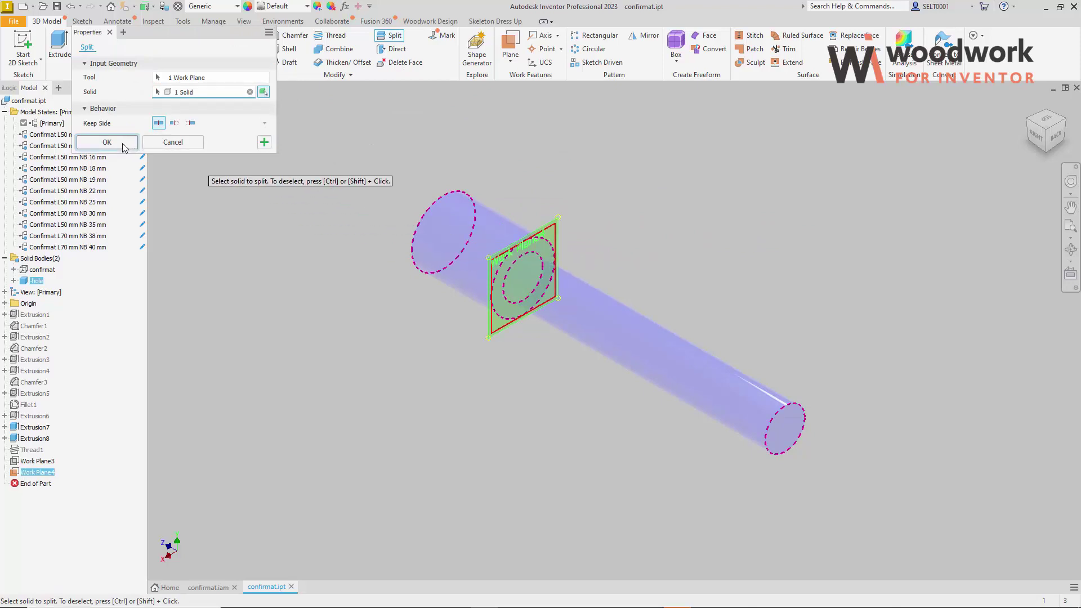
{"action": "left_click", "coordinate": [107, 142]}
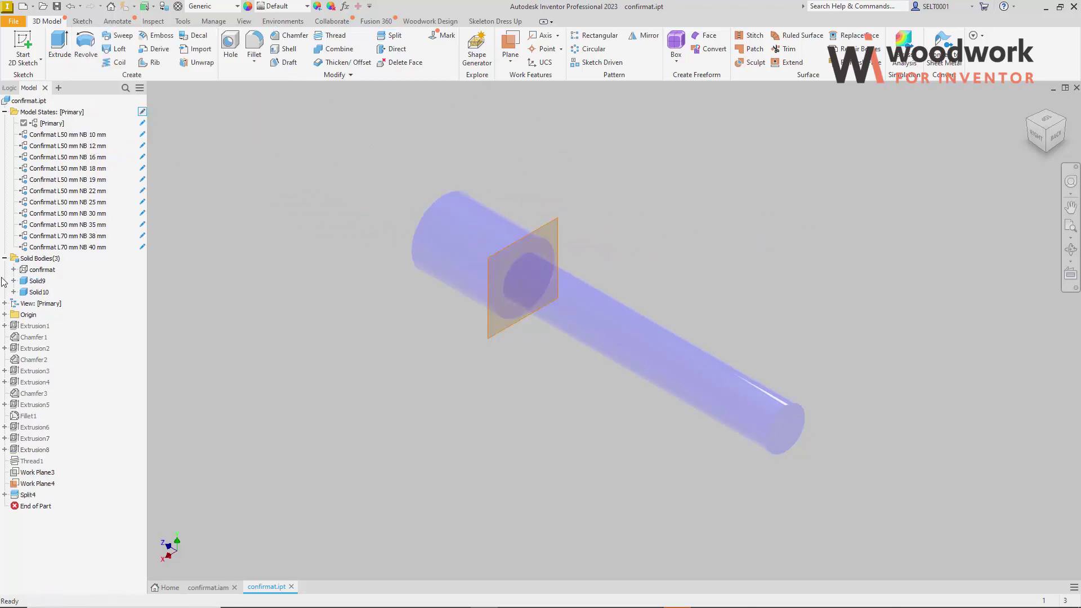
Hide the work plane used for the split
{"action": "left_click", "coordinate": [36, 485]}
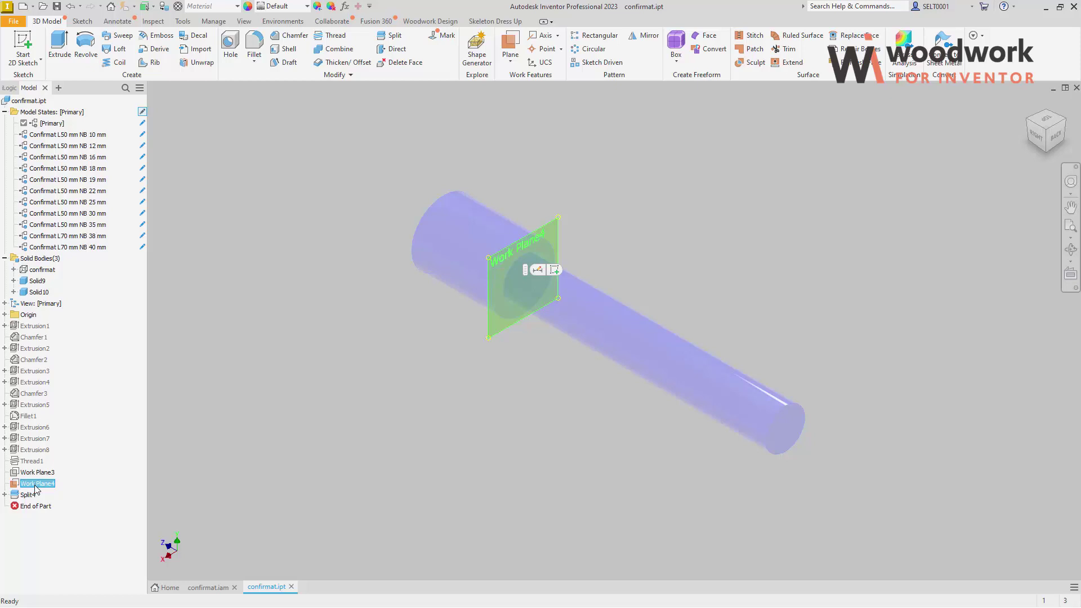
{"action": "right_click", "coordinate": [35, 486]}
{"action": "left_click", "coordinate": [65, 472]}
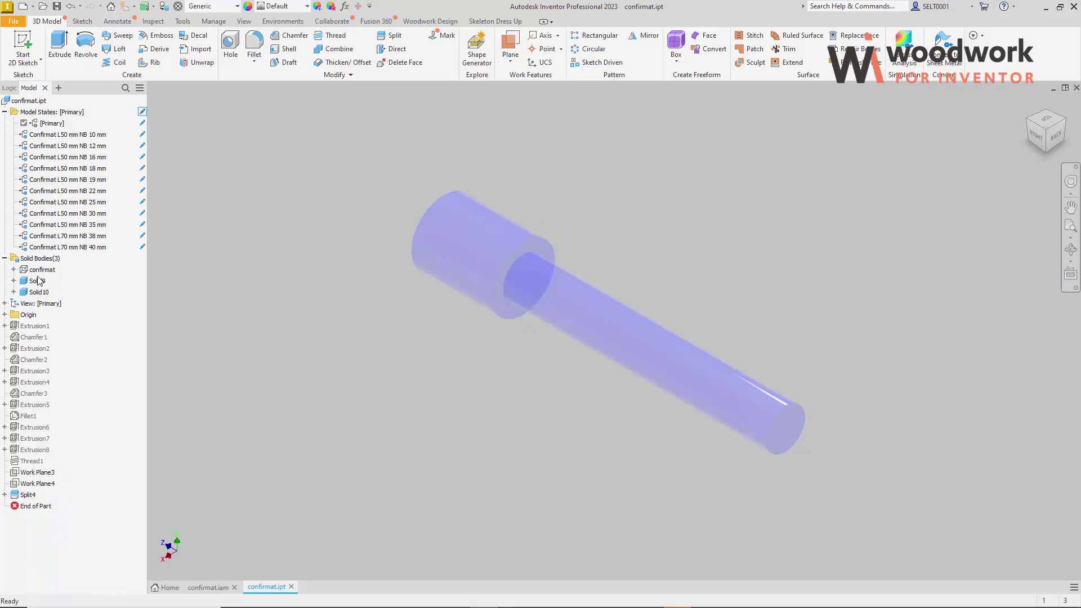
Rename the narrow split solid "Pillar Board Drill" and the wide one "Nestled Board Drill"
{"action": "left_click", "coordinate": [44, 284]}
{"action": "left_click", "coordinate": [44, 284]}
{"action": "type", "text": "Pillar"}
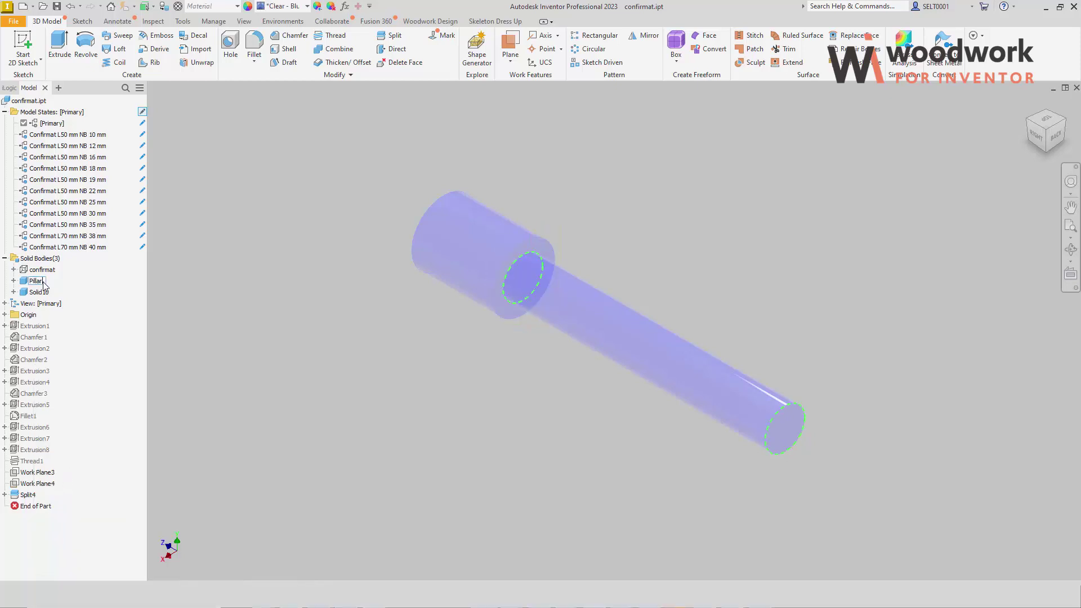
{"action": "type", "text": " Board Drill"}
{"action": "left_click", "coordinate": [44, 294]}
{"action": "left_click", "coordinate": [44, 293]}
{"action": "type", "text": "Nestled Board"}
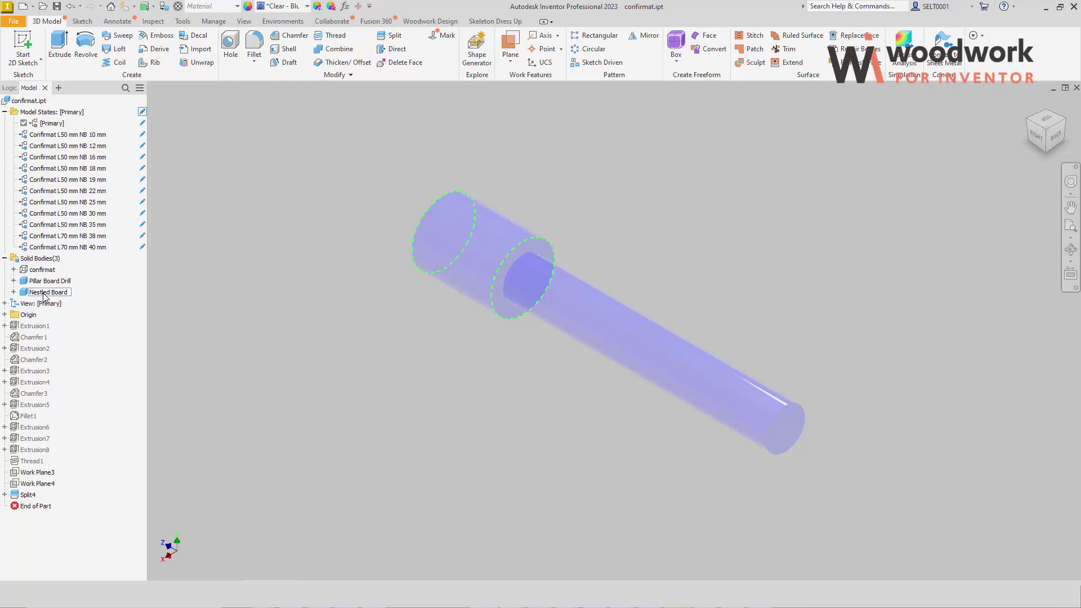
{"action": "type", "text": " Drill"}
Add a leading hyphen to both drill body names, giving "-Pillar Board Drill" and "-Nestled Board Drill"
{"action": "left_click", "coordinate": [48, 281]}
{"action": "left_click", "coordinate": [47, 281]}
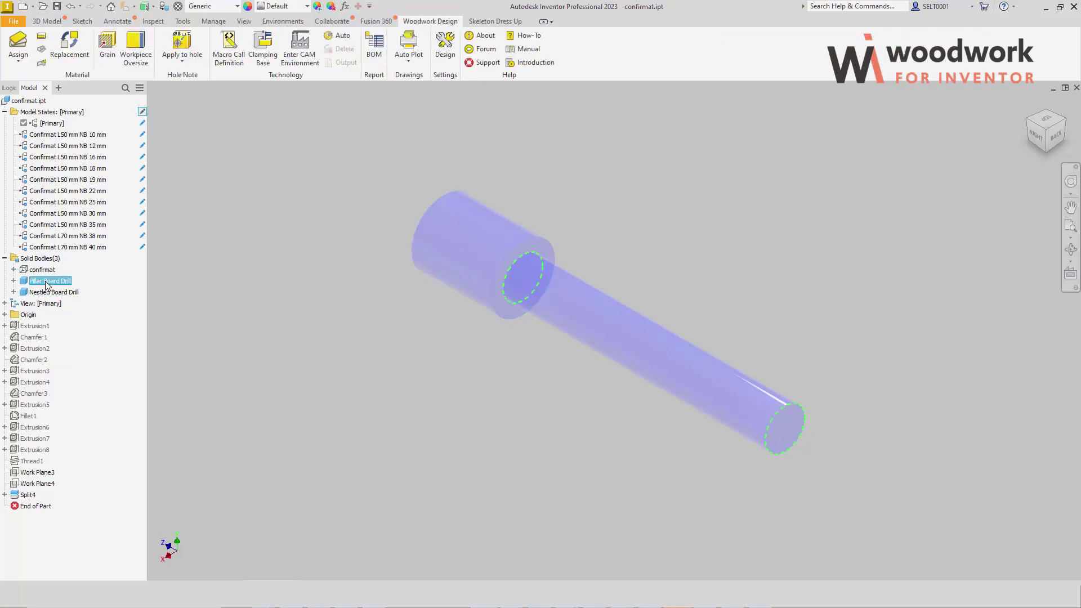
{"action": "left_click", "coordinate": [51, 285]}
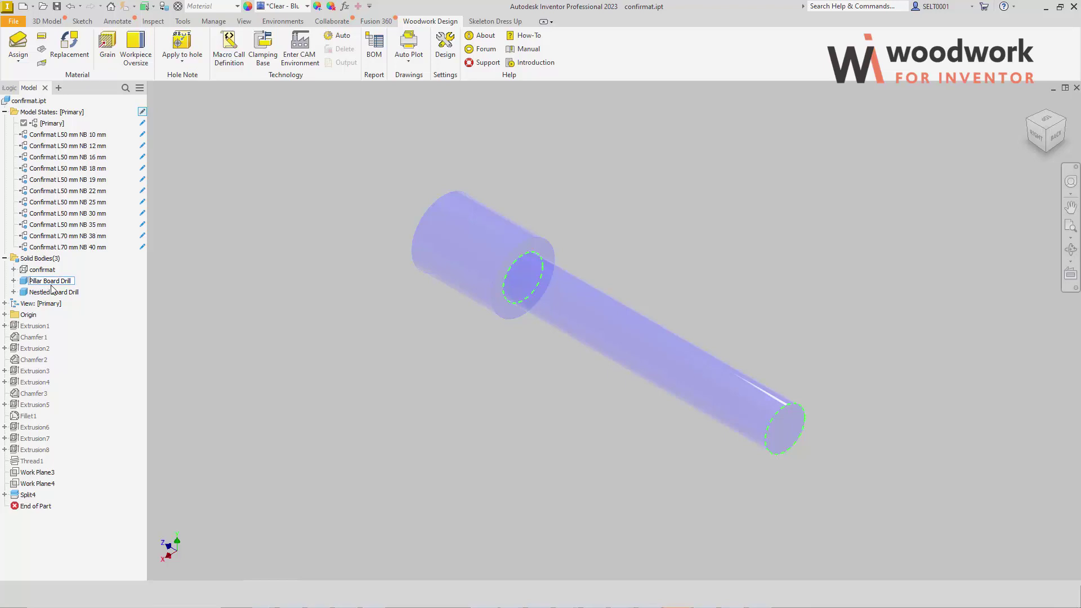
{"action": "type", "text": "-"}
{"action": "key", "text": "Return"}
{"action": "left_click", "coordinate": [52, 292]}
{"action": "left_click", "coordinate": [52, 293]}
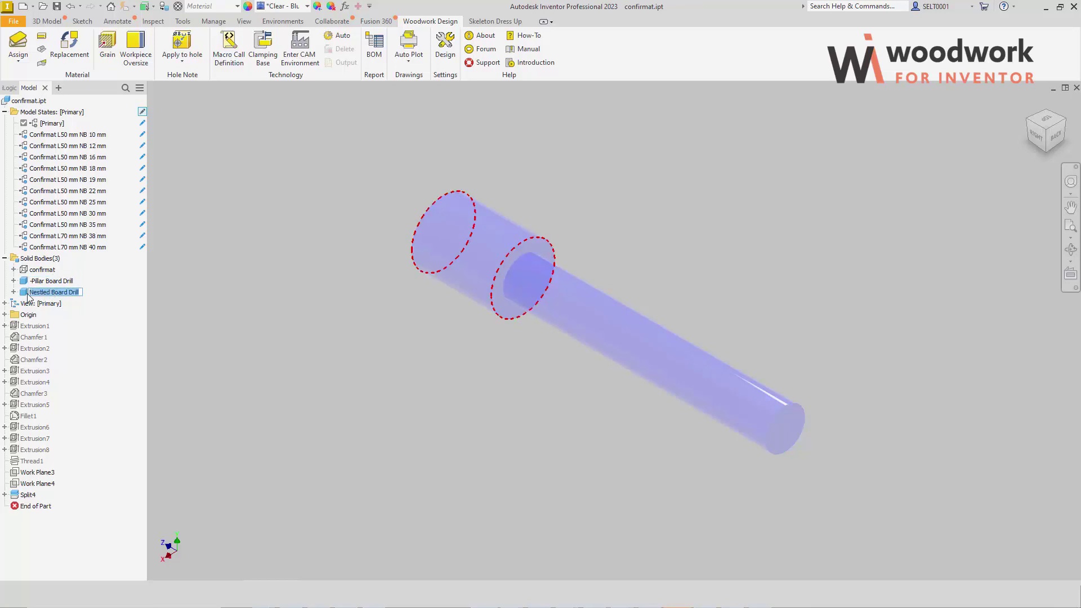
{"action": "left_click", "coordinate": [33, 293]}
{"action": "type", "text": "-"}
{"action": "left_click", "coordinate": [111, 266]}
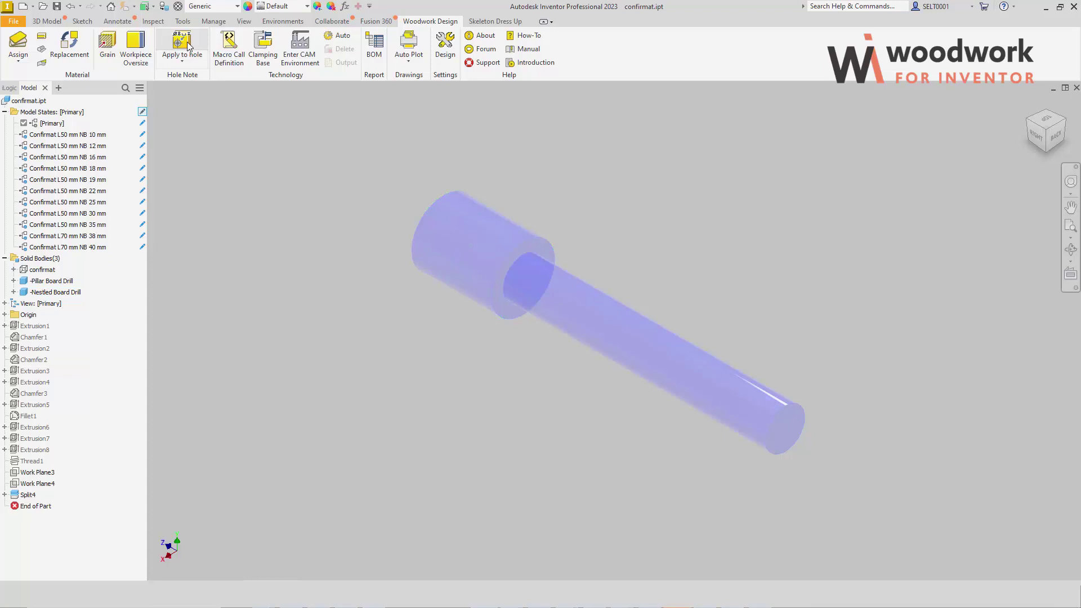
Apply the "Through Hole D8" hardware hole note to the wide Nestled Board Drill body
{"action": "left_click", "coordinate": [182, 59]}
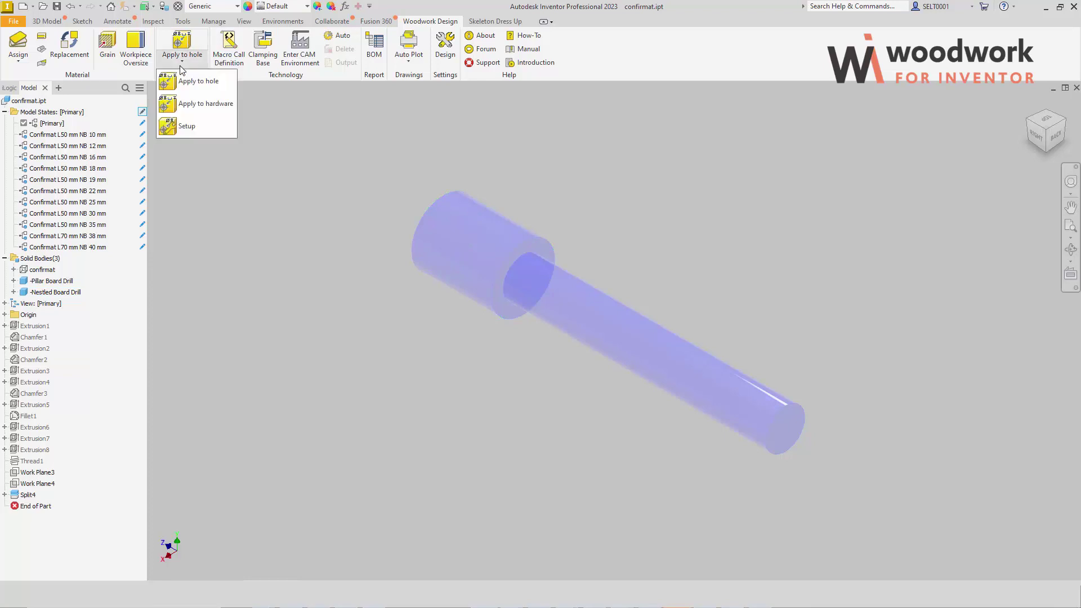
{"action": "left_click", "coordinate": [190, 103]}
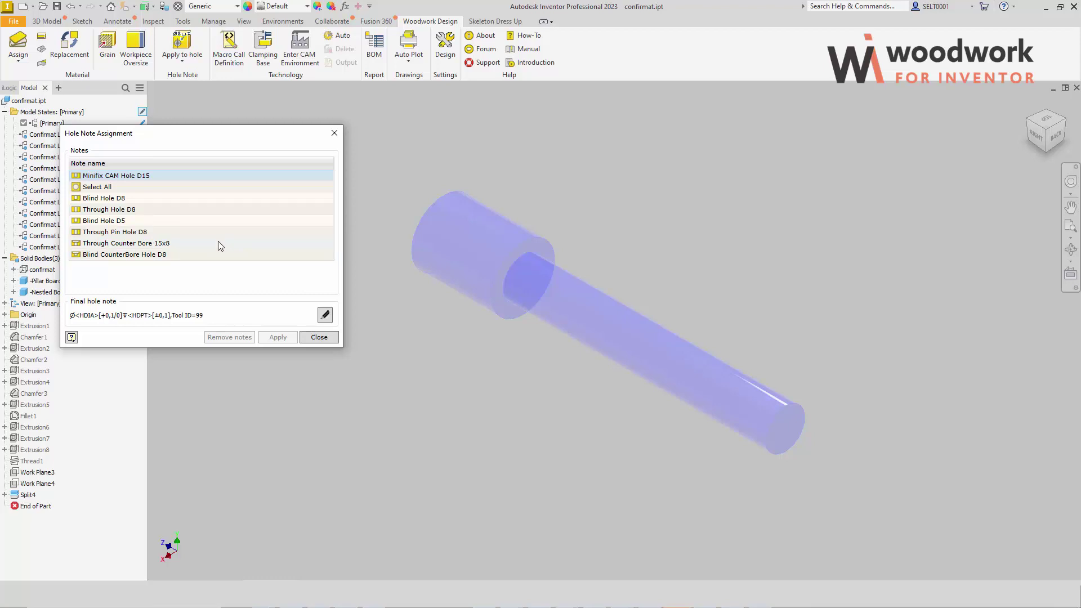
{"action": "left_click", "coordinate": [121, 210]}
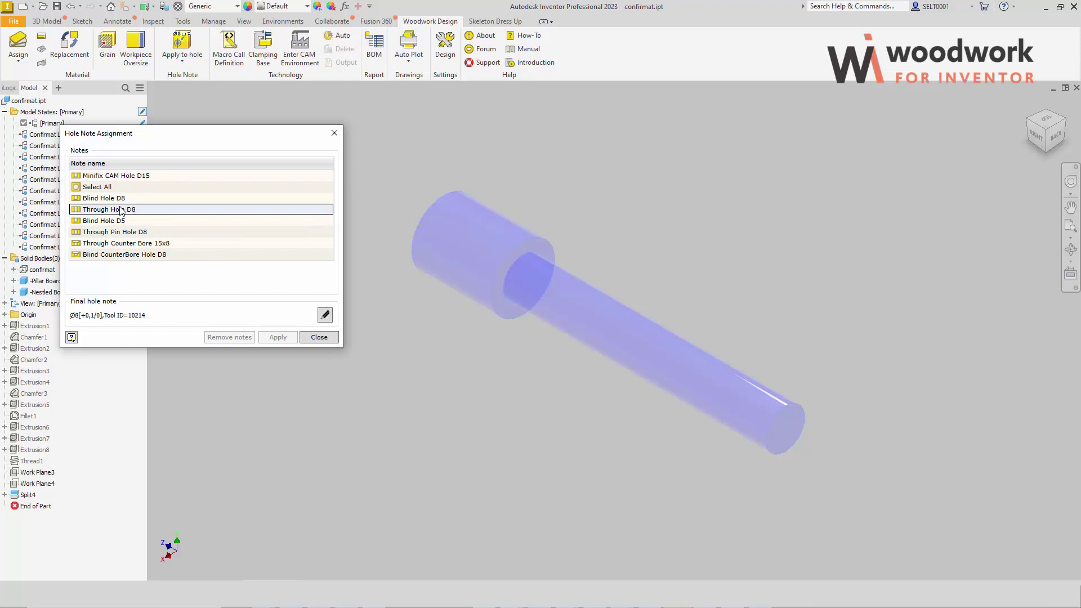
{"action": "left_click", "coordinate": [478, 235]}
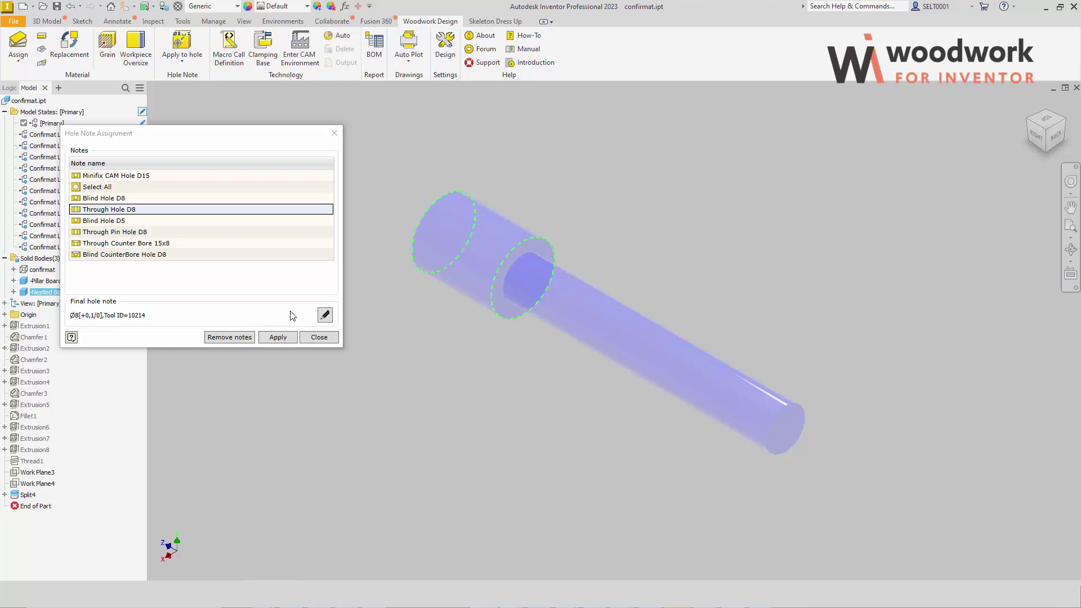
{"action": "left_click", "coordinate": [278, 338]}
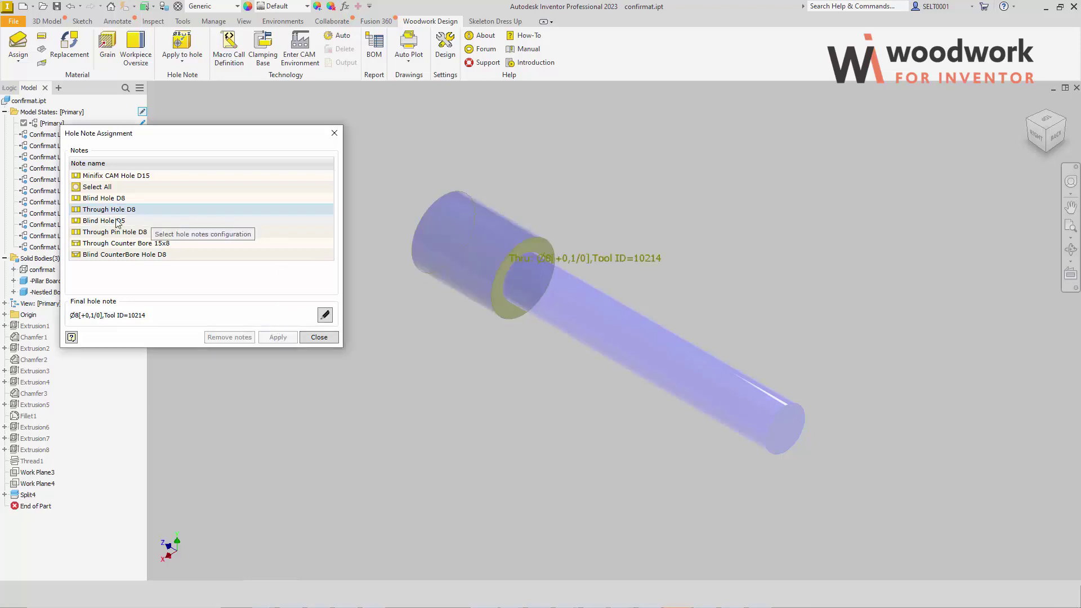
Apply the "Blind Hole D5" hole note to the narrow Pillar Board Drill body and finish the note assignment
{"action": "left_click", "coordinate": [134, 221]}
{"action": "left_click", "coordinate": [634, 336]}
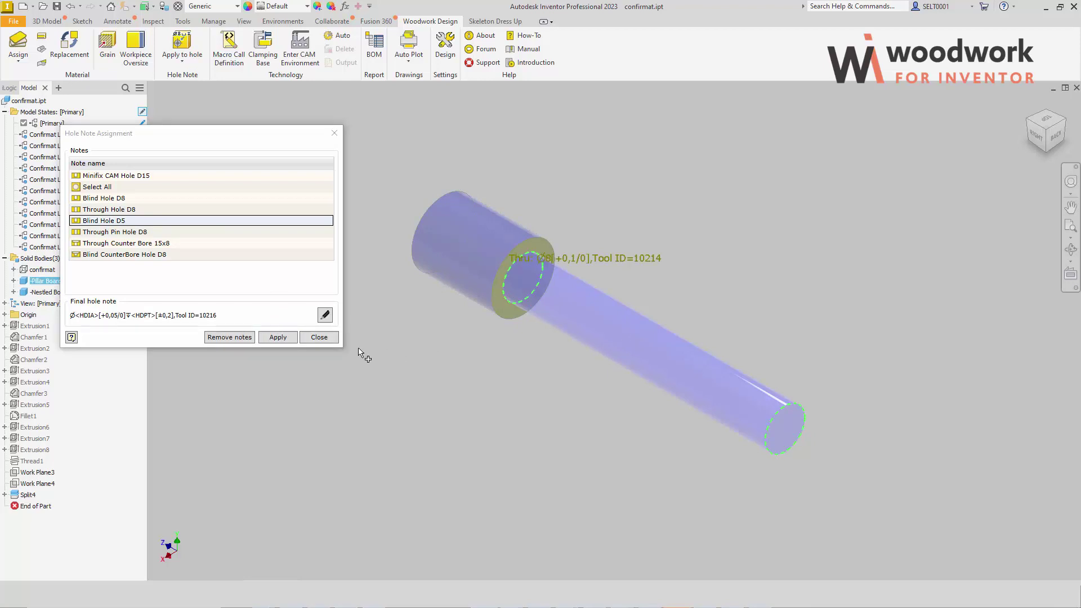
{"action": "left_click", "coordinate": [276, 338]}
{"action": "left_click", "coordinate": [276, 338]}
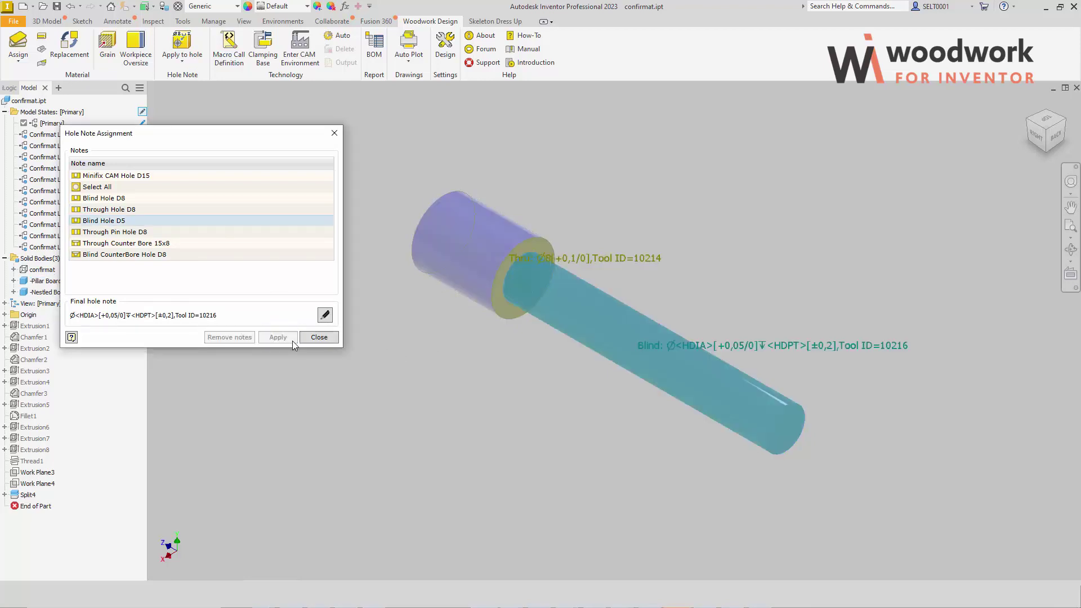
{"action": "left_click", "coordinate": [319, 337]}
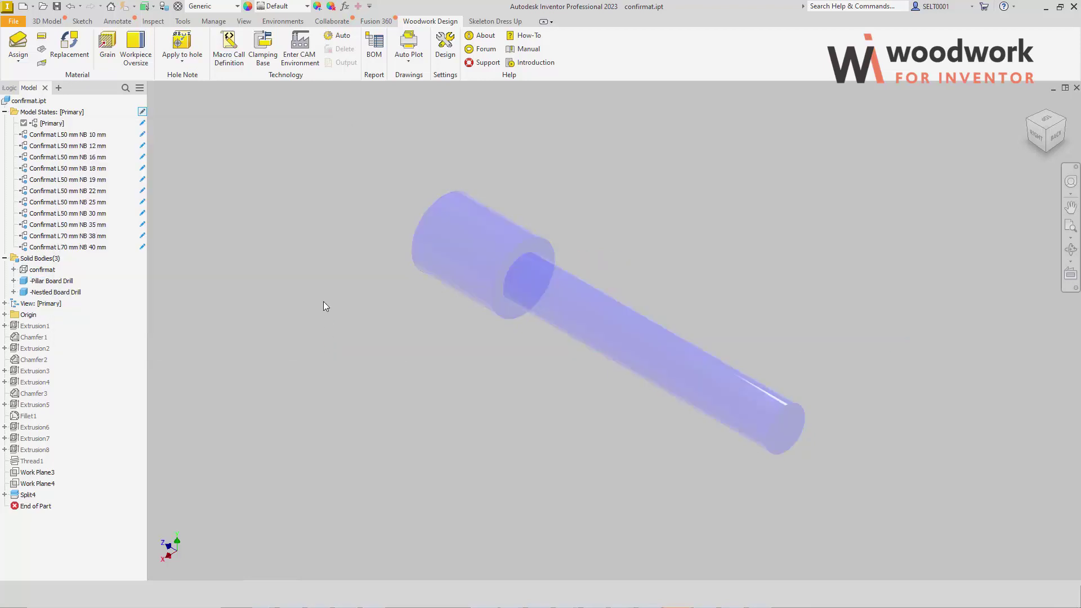
Make the hidden confirmat solid body of the screw visible
{"action": "left_click", "coordinate": [4, 111]}
{"action": "left_click", "coordinate": [43, 134]}
{"action": "right_click", "coordinate": [48, 139]}
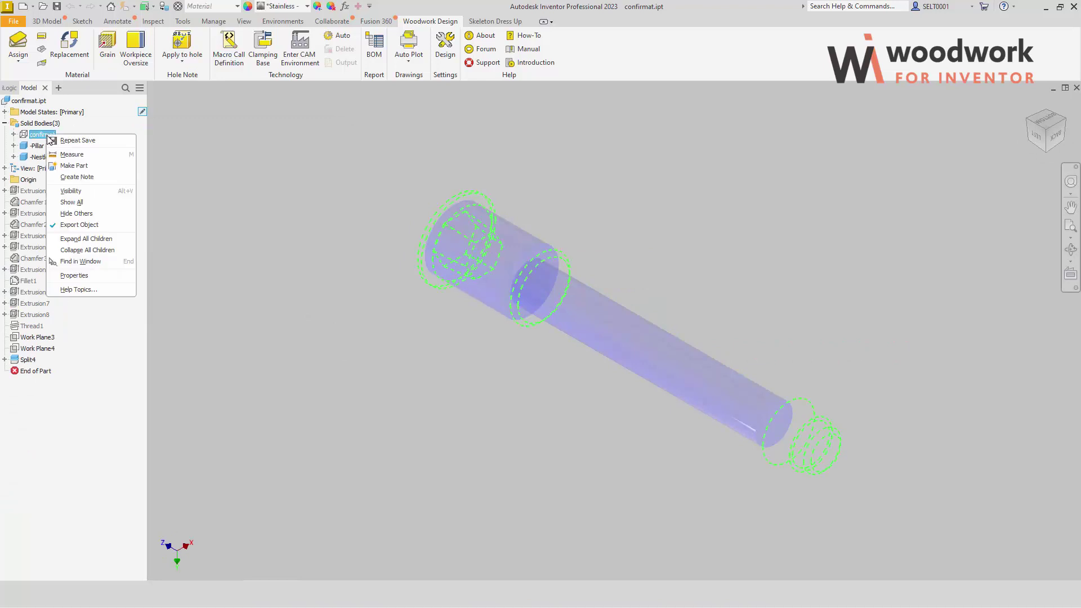
{"action": "left_click", "coordinate": [71, 192]}
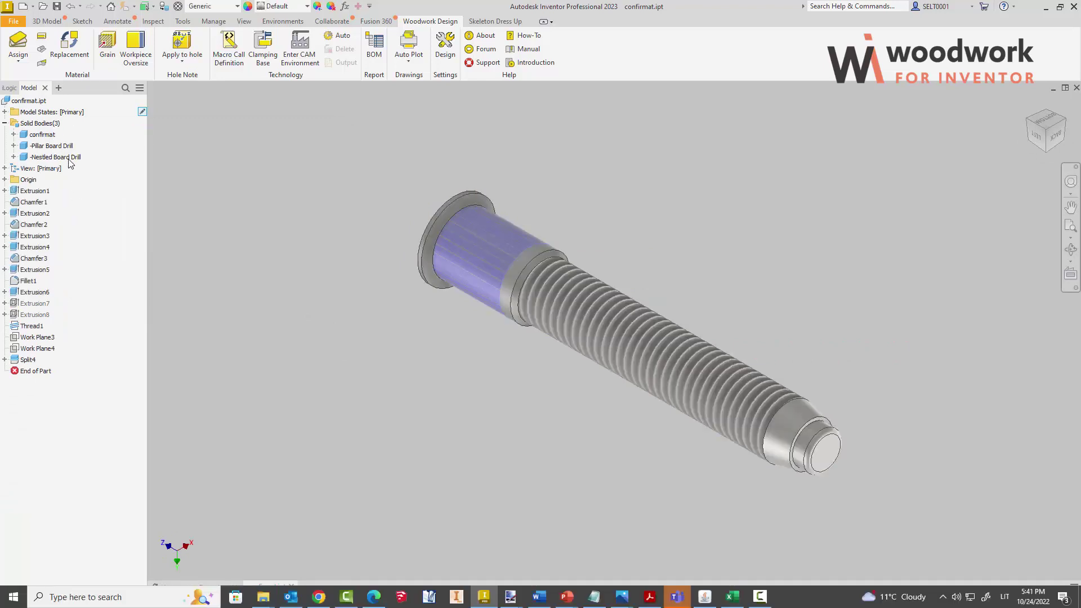
Hide the Pillar Board Drill and Nestled Board Drill bodies and close the confirmat part
{"action": "left_click", "coordinate": [51, 146]}
{"action": "left_click", "coordinate": [73, 158], "text": "shift"}
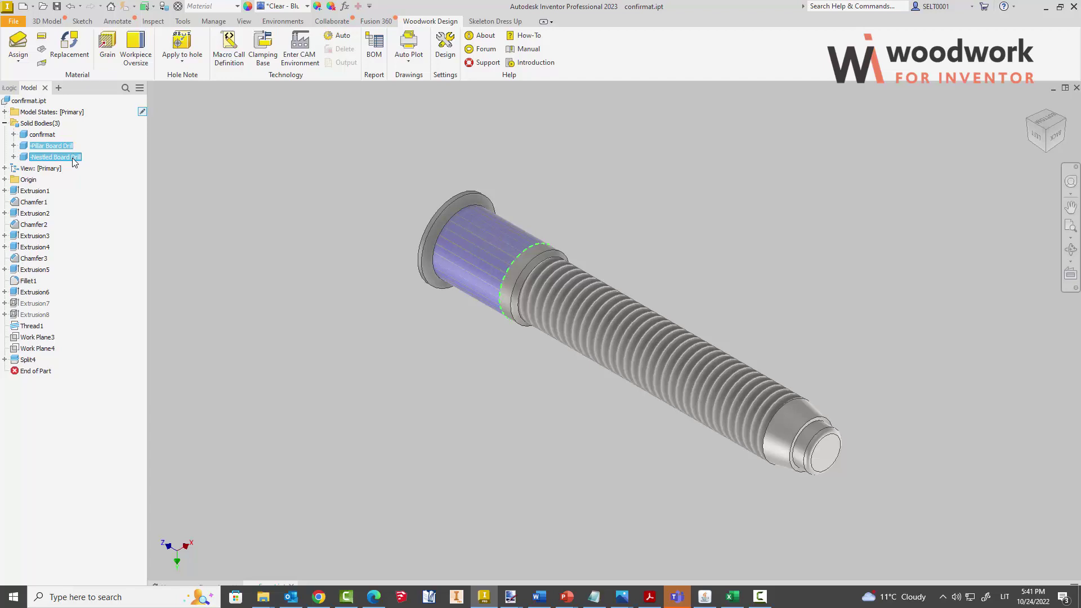
{"action": "right_click", "coordinate": [73, 161]}
{"action": "left_click", "coordinate": [96, 225]}
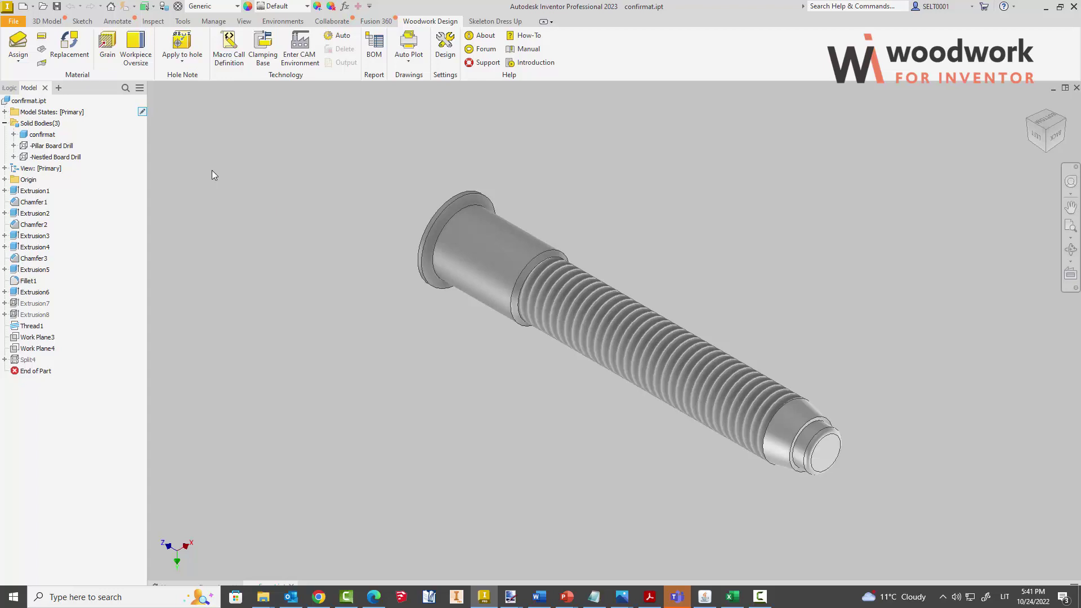
{"action": "right_click", "coordinate": [58, 161]}
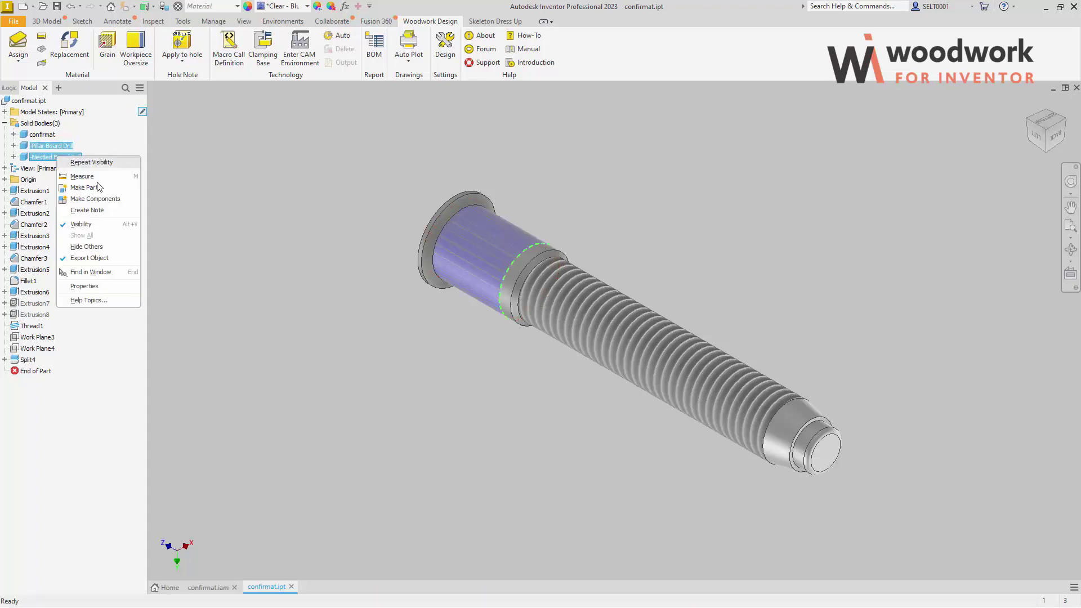
{"action": "left_click", "coordinate": [88, 230]}
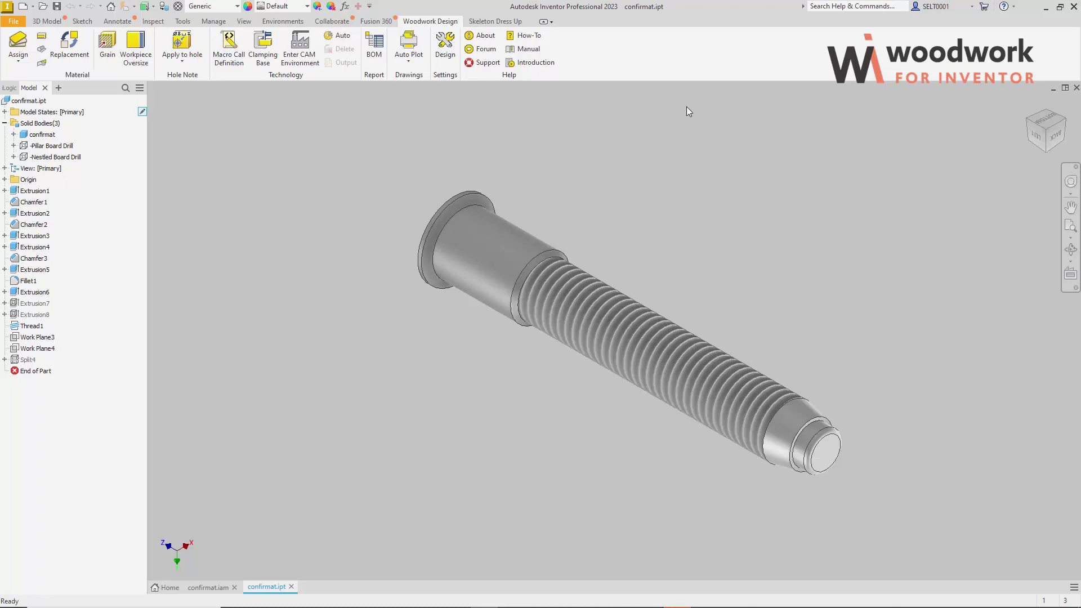
{"action": "left_click", "coordinate": [1076, 88]}
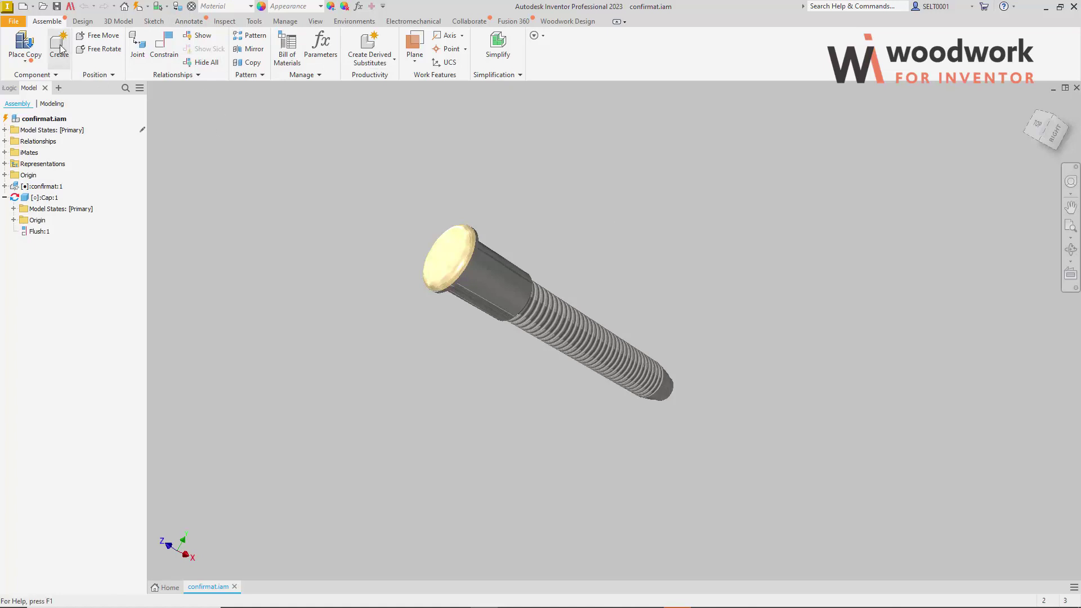
Open the LR_05.iam assembly from the Rack folder and set its view to Perspective with Ortho Faces
{"action": "left_click", "coordinate": [47, 11]}
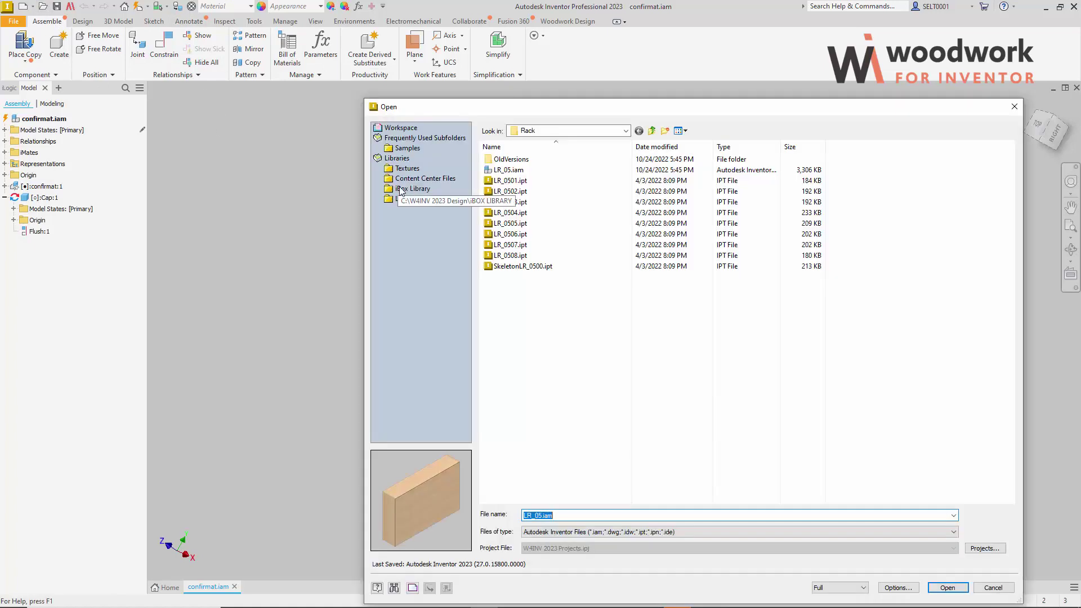
{"action": "left_click", "coordinate": [500, 170]}
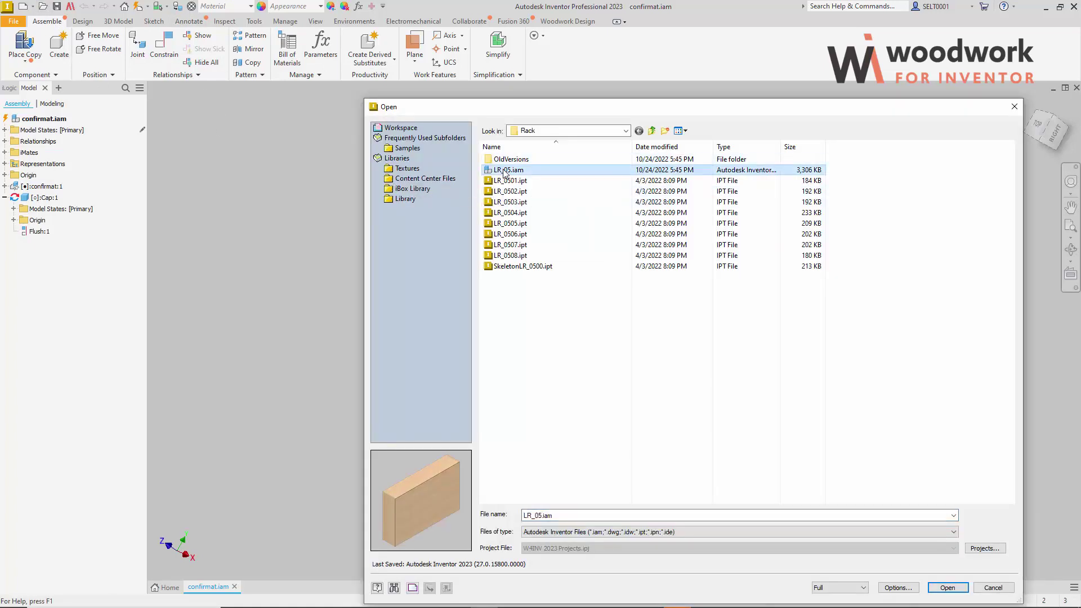
{"action": "left_click", "coordinate": [947, 588]}
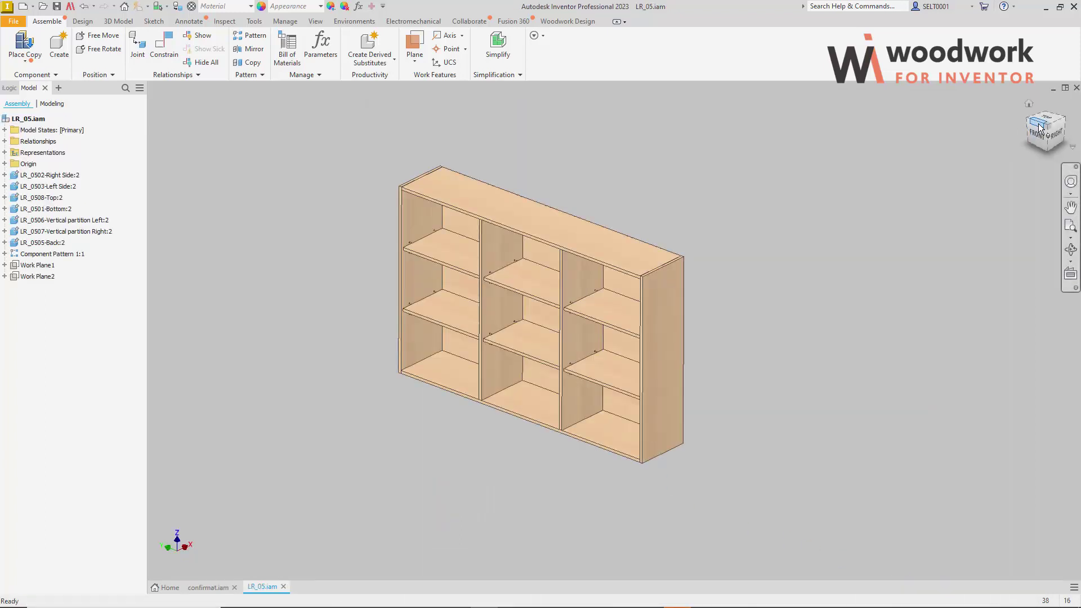
{"action": "right_click", "coordinate": [1032, 111]}
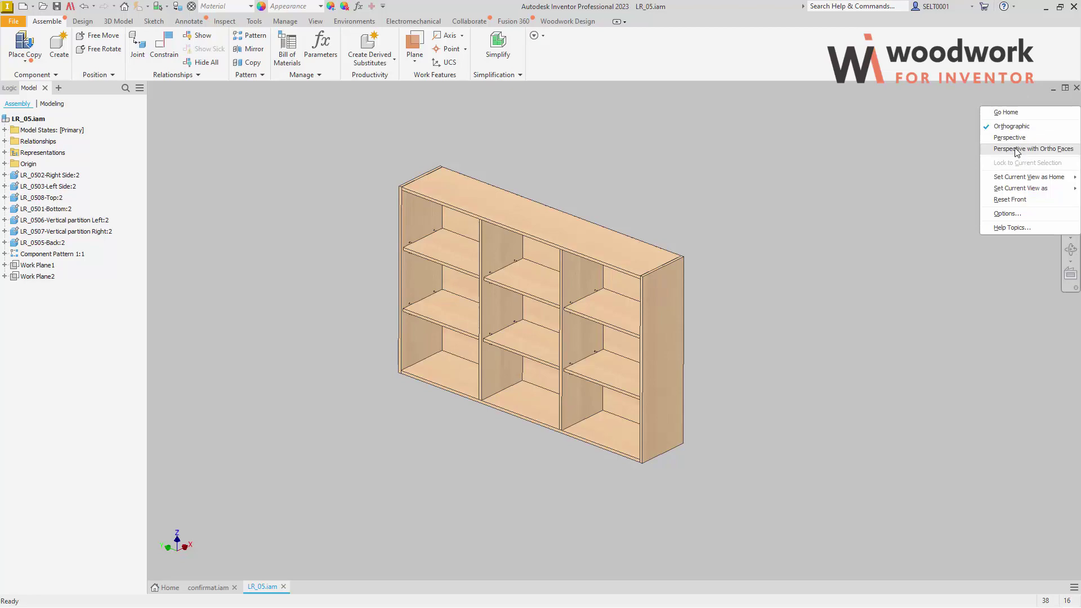
{"action": "left_click", "coordinate": [1023, 147]}
Start the woodwork Attach command and load confirmat.iam from the Confirmat folder as the component to attach
{"action": "left_click", "coordinate": [568, 21]}
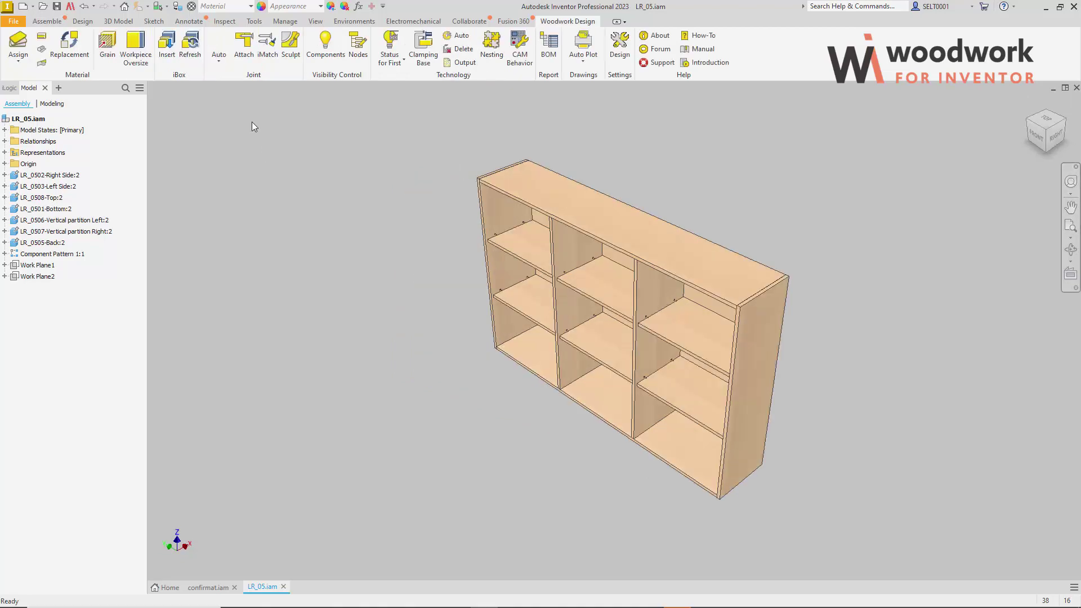
{"action": "left_click", "coordinate": [244, 42]}
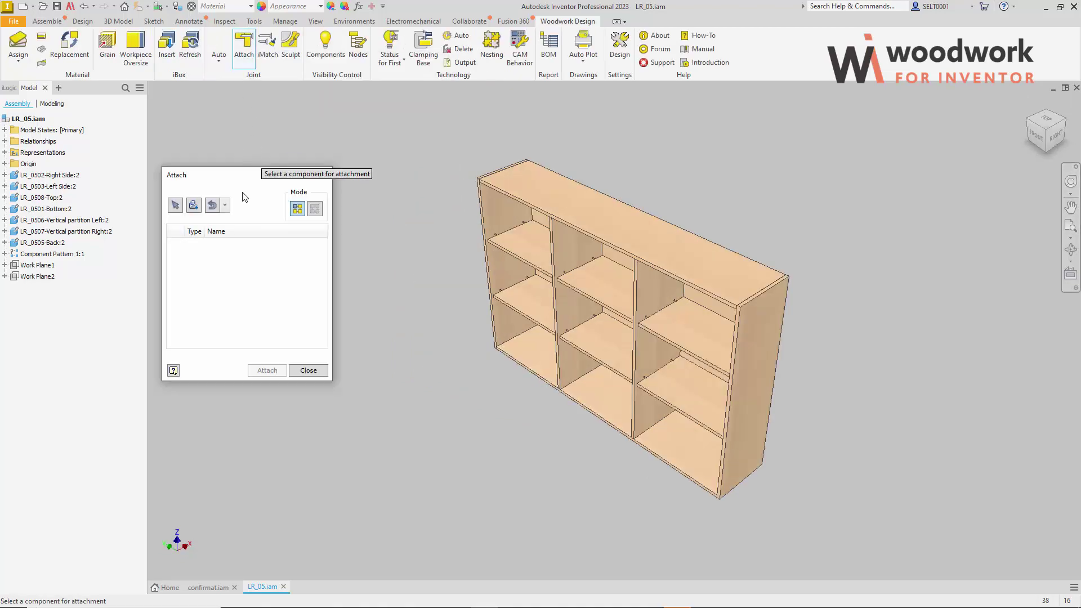
{"action": "left_click", "coordinate": [194, 205]}
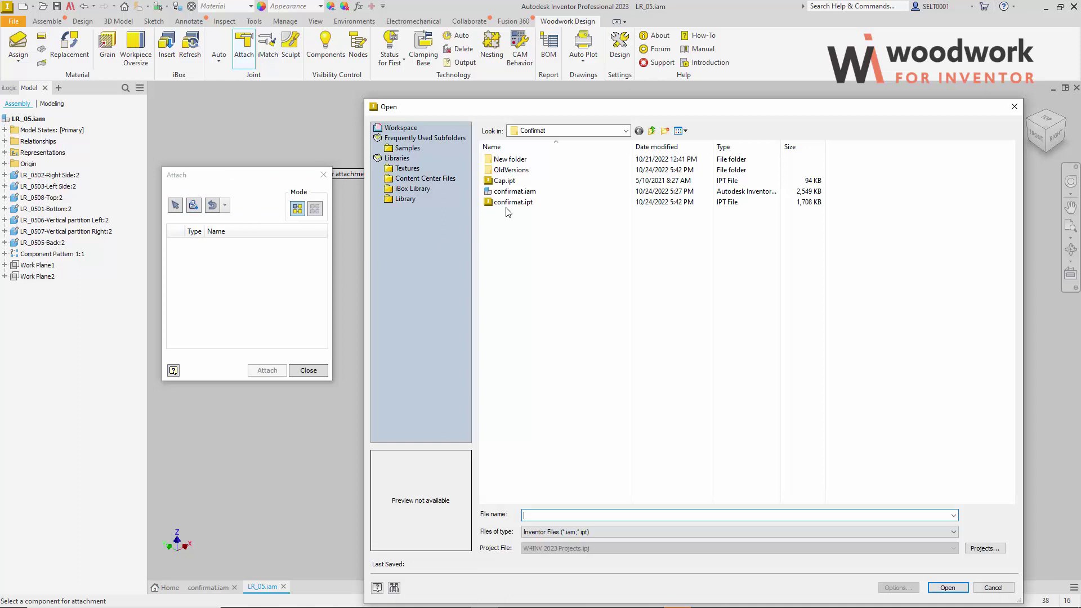
{"action": "left_click", "coordinate": [526, 192]}
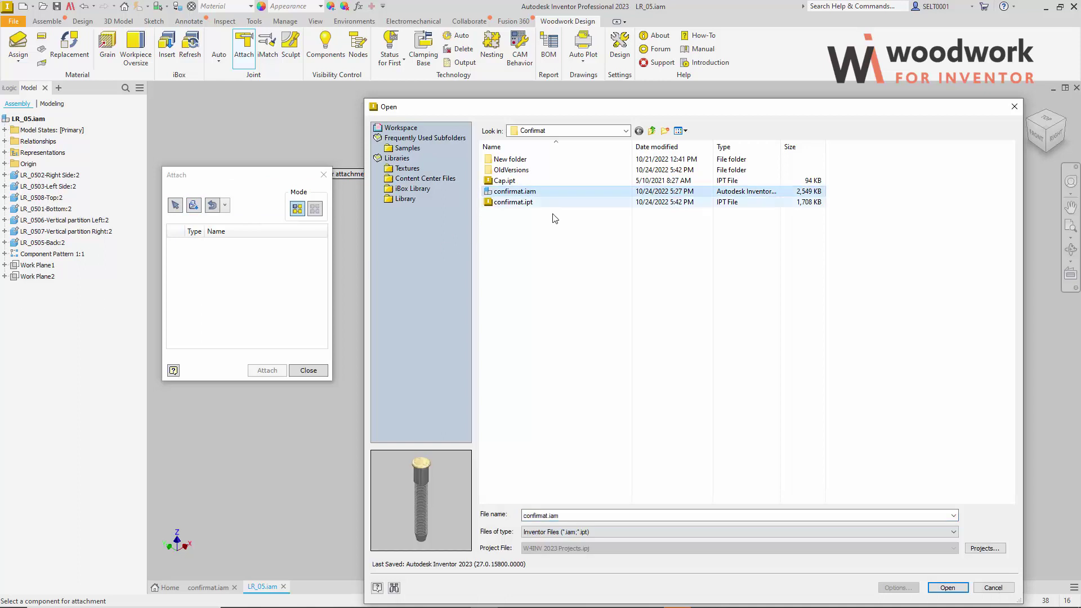
{"action": "left_click", "coordinate": [948, 589]}
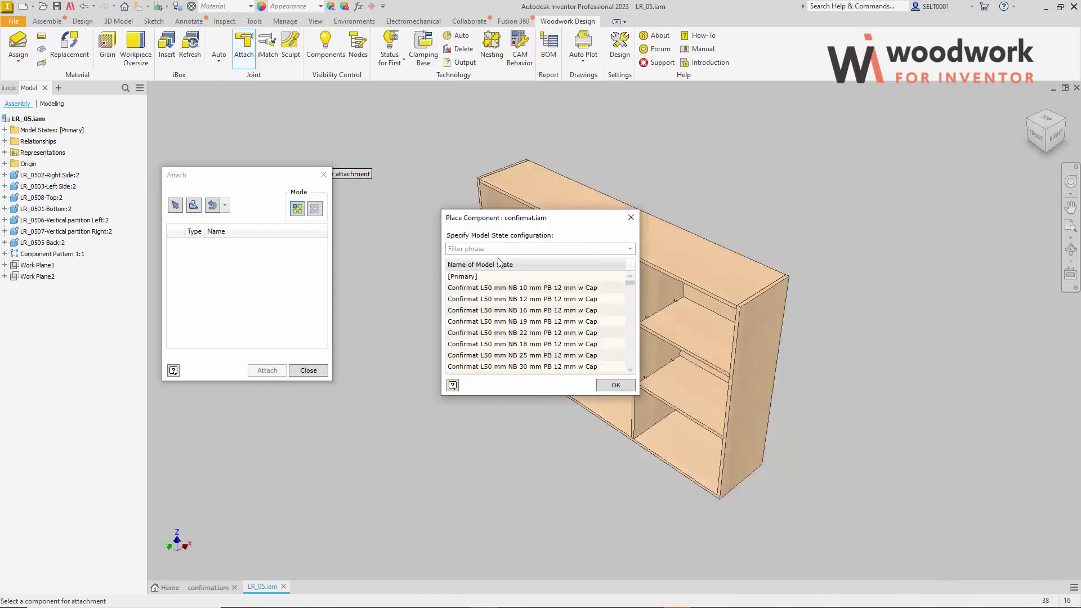
Filter the model states by 18 and choose "Confirmat L50 mm NB 18 mm PB 18 mm w Cap" for the screw
{"action": "left_click", "coordinate": [502, 249]}
{"action": "type", "text": "18"}
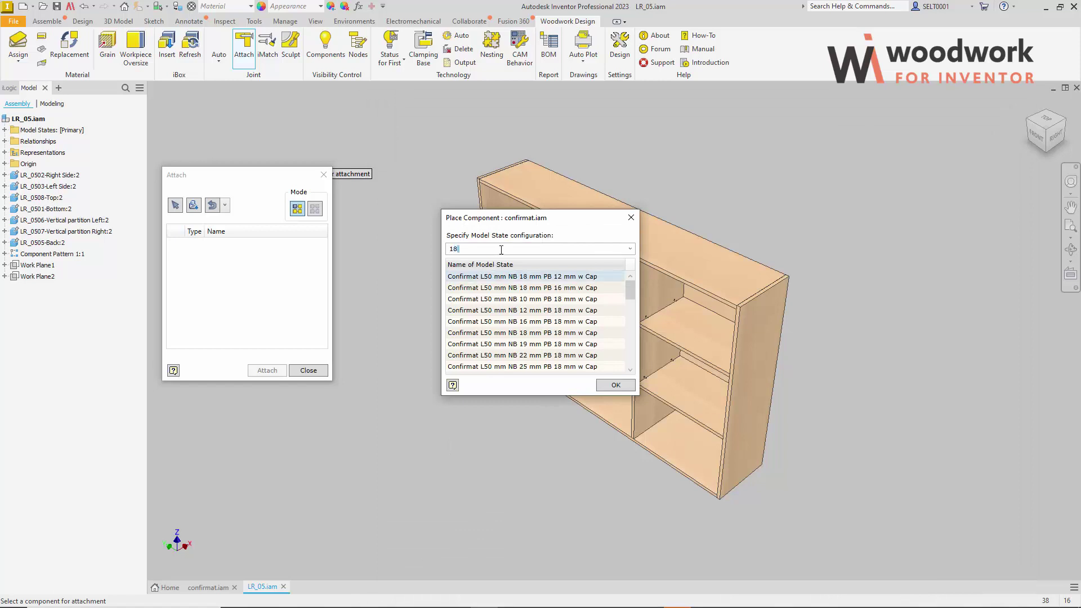
{"action": "left_click", "coordinate": [535, 333]}
{"action": "left_click", "coordinate": [613, 384]}
Switch Attach to multiple placement and assign Nestled_Board_Plane to the outer faces of the right and left side panels
{"action": "left_click", "coordinate": [315, 208]}
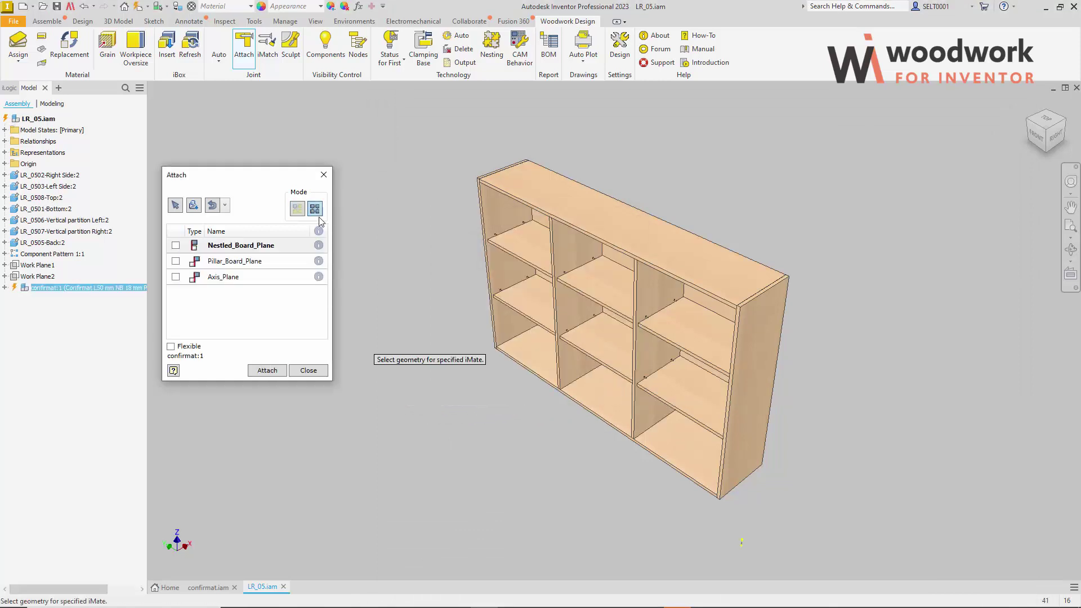
{"action": "left_click", "coordinate": [751, 359]}
{"action": "left_click", "coordinate": [1030, 125]}
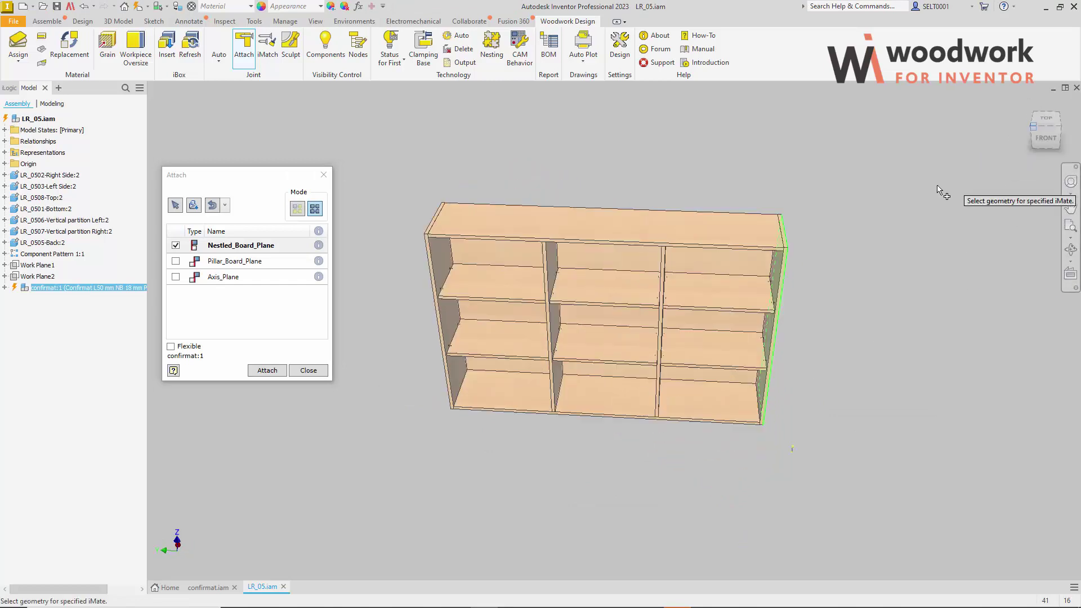
{"action": "left_click", "coordinate": [455, 372]}
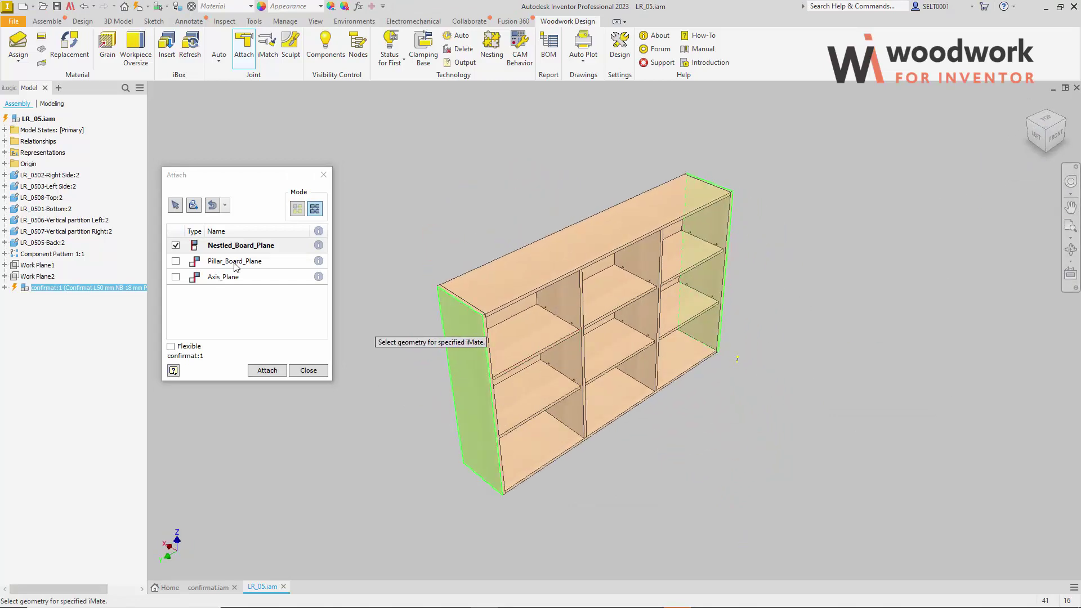
Assign Pillar_Board_Plane to the outer faces of the cabinet's top and bottom boards
{"action": "left_click", "coordinate": [524, 269]}
{"action": "left_click", "coordinate": [1040, 151]}
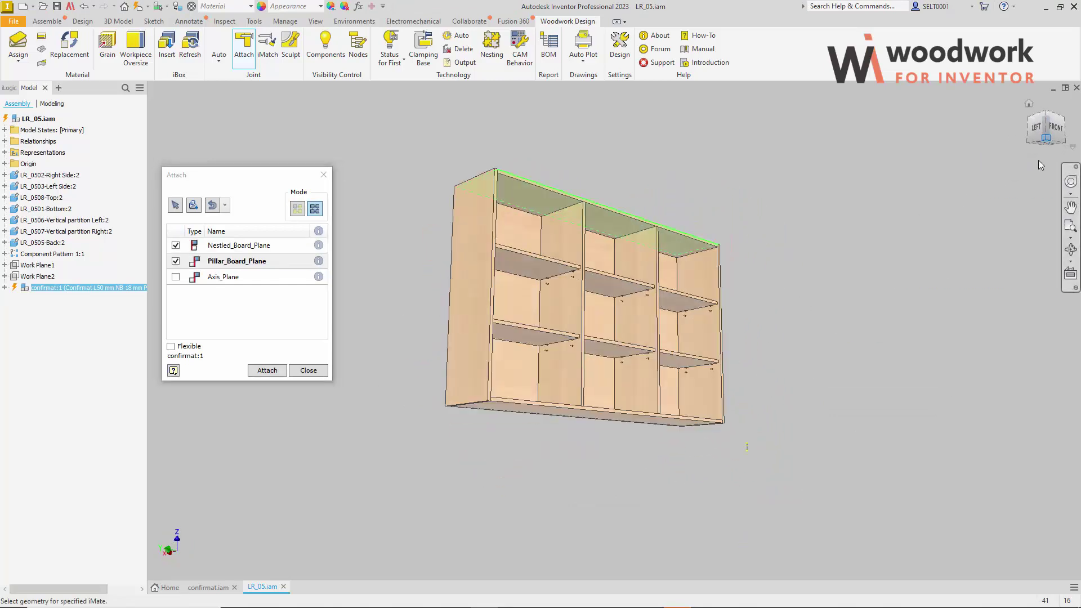
{"action": "left_click", "coordinate": [532, 377]}
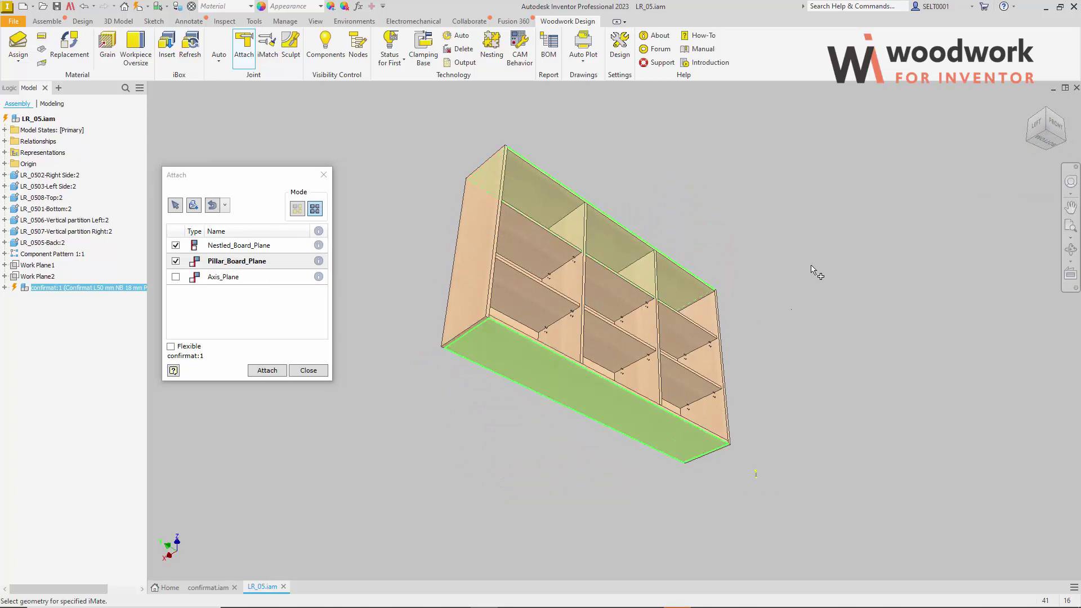
Assign Axis_Plane to Work Plane1 and Work Plane2 and attach the confirmat screws to the side panels
{"action": "left_click", "coordinate": [1048, 113]}
{"action": "left_click", "coordinate": [229, 282]}
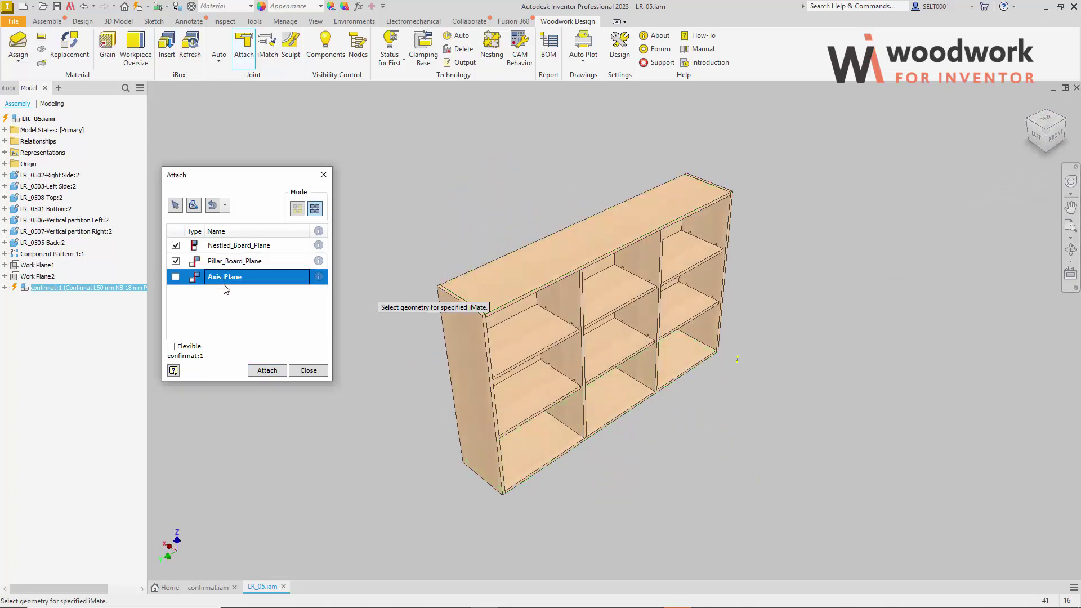
{"action": "left_click", "coordinate": [45, 276]}
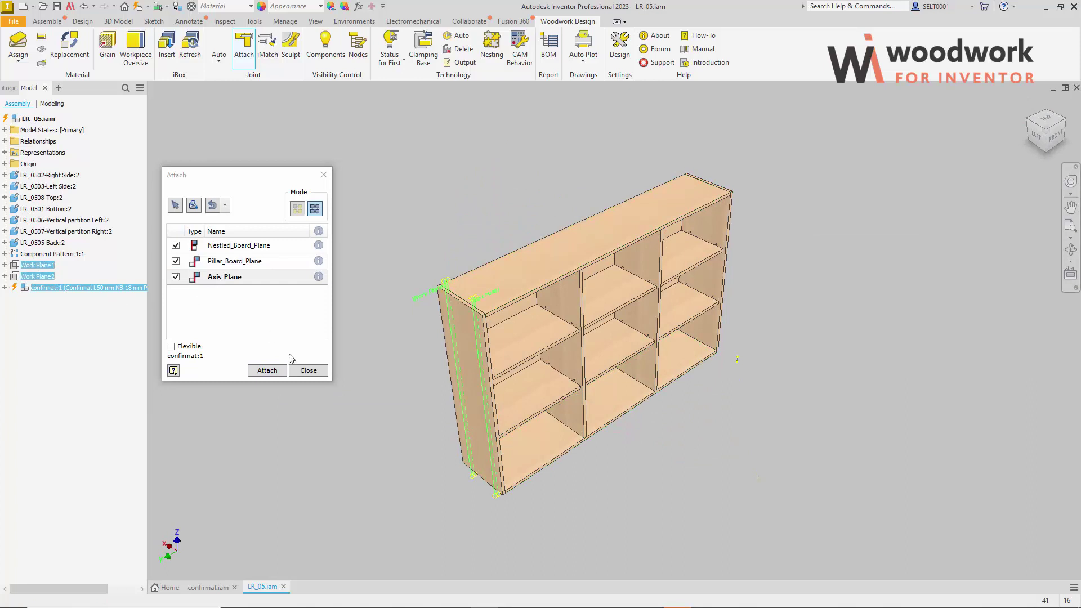
{"action": "left_click", "coordinate": [268, 372]}
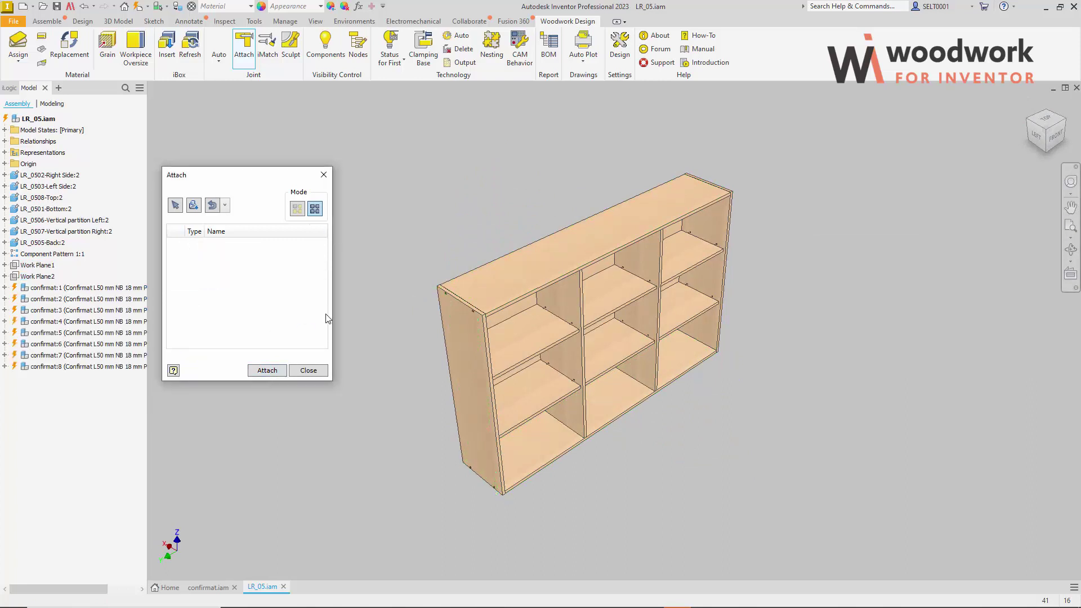
Reuse the confirmat for another attachment and assign Nestled_Board_Plane to the outer faces of the top and bottom boards
{"action": "left_click", "coordinate": [212, 206]}
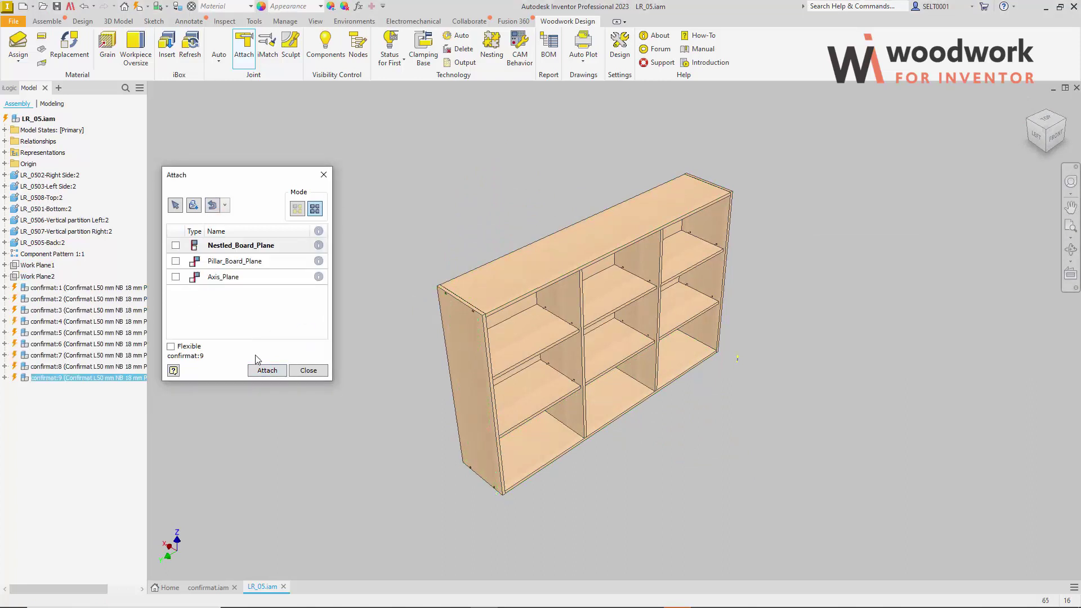
{"action": "left_click", "coordinate": [625, 229]}
{"action": "left_click", "coordinate": [1047, 152]}
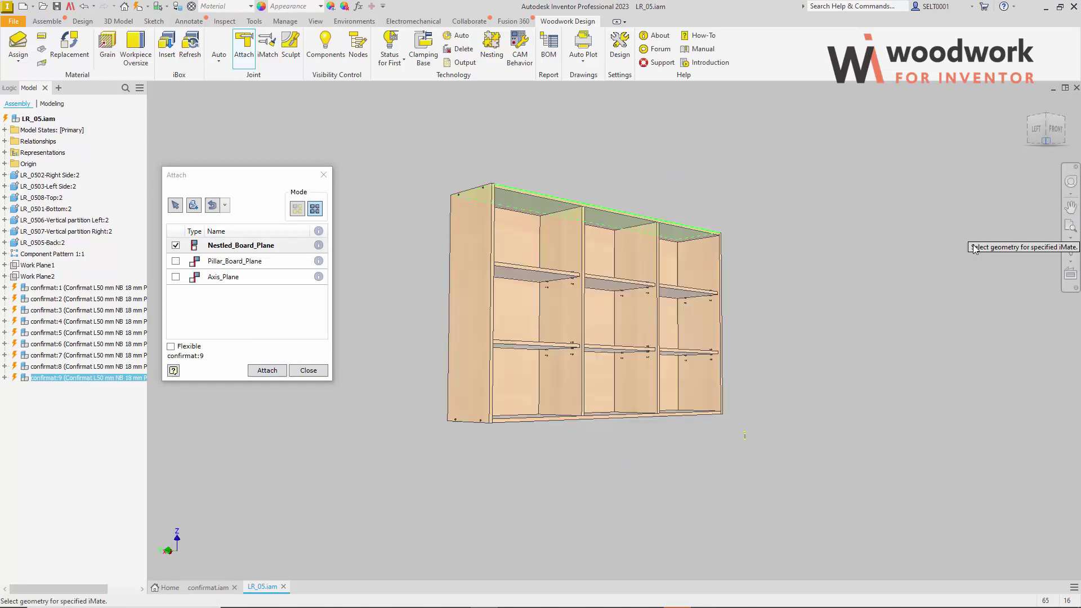
{"action": "left_click", "coordinate": [611, 404]}
{"action": "left_click", "coordinate": [1043, 112]}
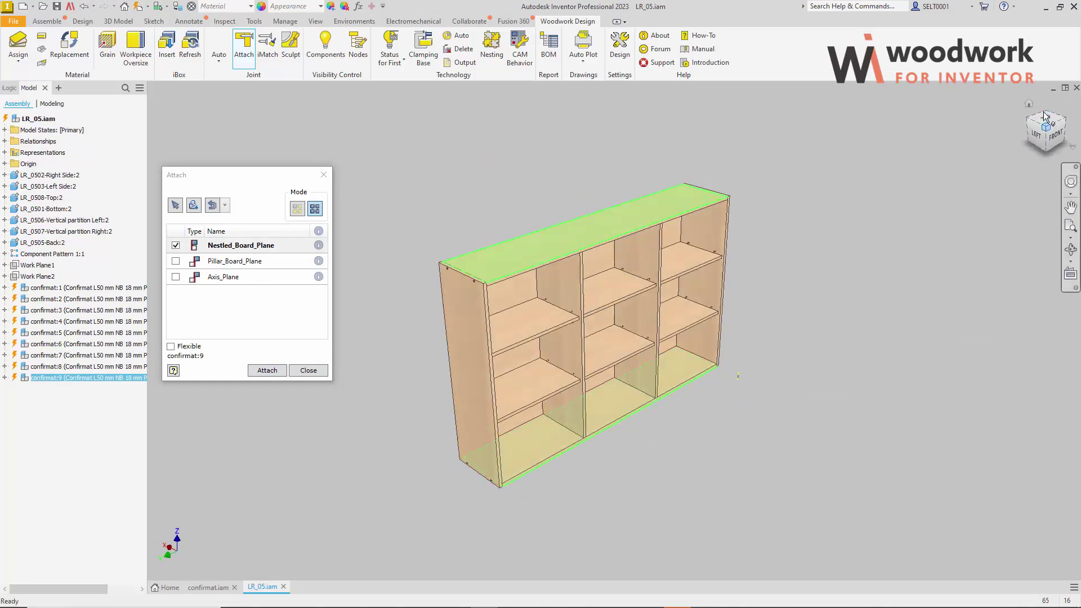
Assign Pillar_Board_Plane to the faces of the left and right vertical partitions
{"action": "left_click", "coordinate": [247, 261]}
{"action": "left_click", "coordinate": [560, 292]}
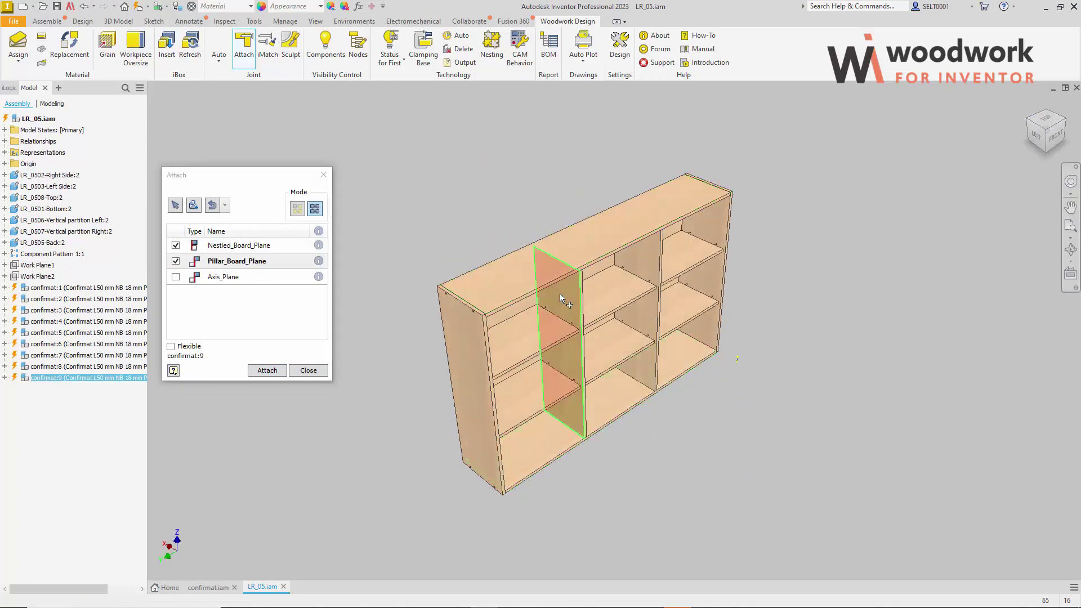
{"action": "left_click", "coordinate": [651, 256]}
Assign Axis_Plane to both work planes, attach the confirmat screws at the partitions and finish the Attach command
{"action": "left_click", "coordinate": [223, 276]}
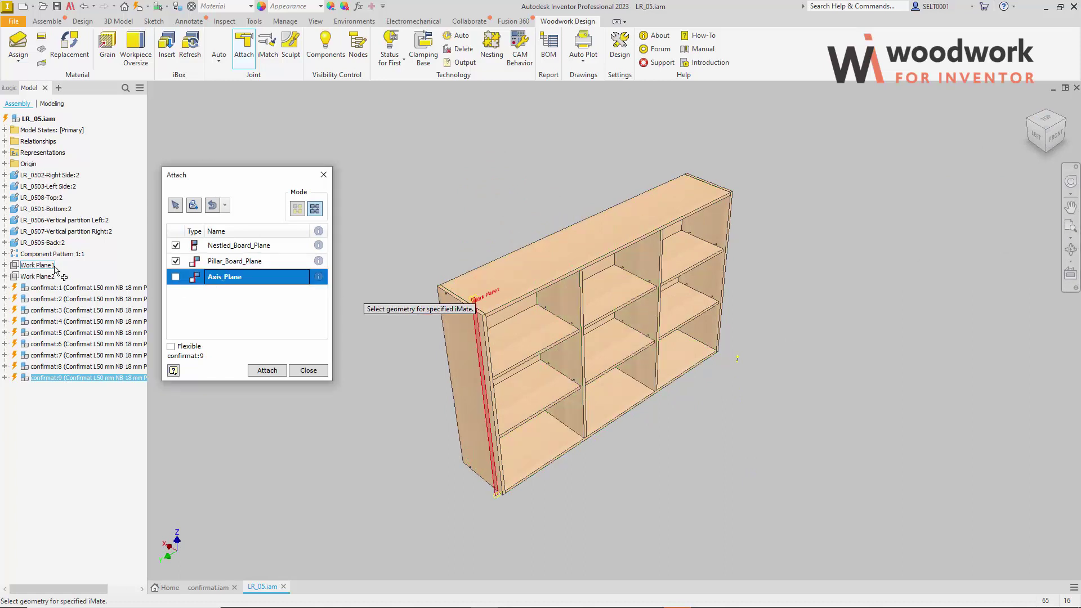
{"action": "left_click", "coordinate": [478, 338]}
{"action": "left_click", "coordinate": [264, 371]}
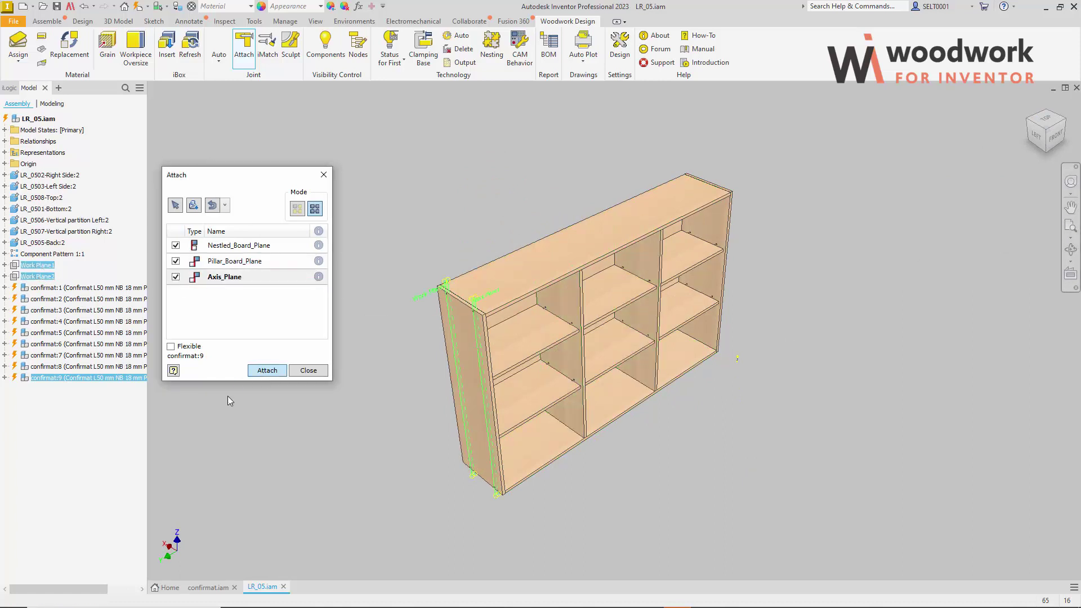
{"action": "left_click", "coordinate": [309, 370]}
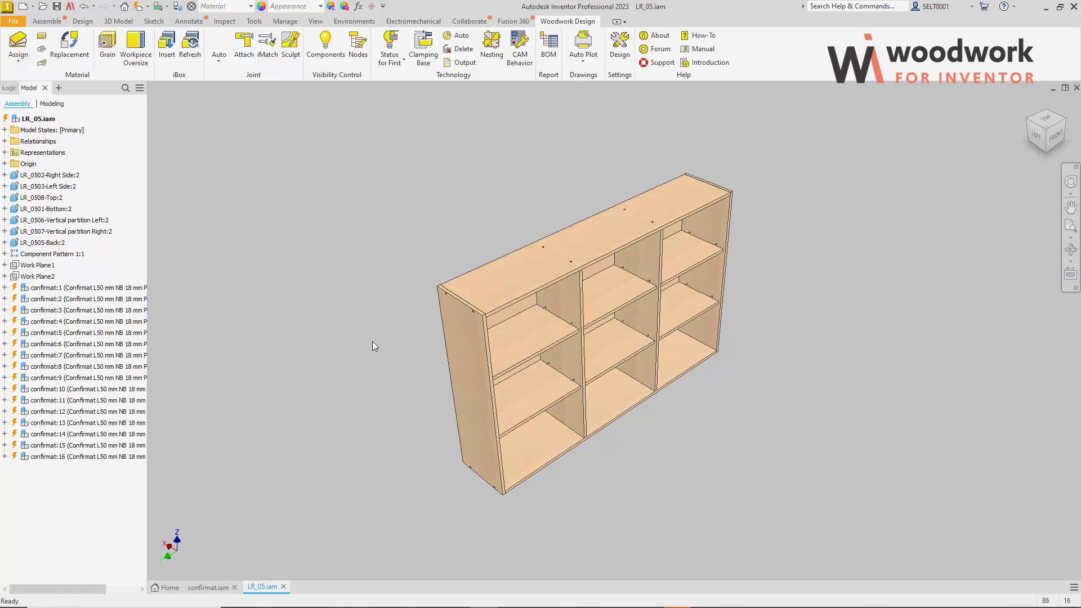
Update the assembly and sculpt the confirmat drill holes into the cabinet boards
{"action": "left_click", "coordinate": [141, 6]}
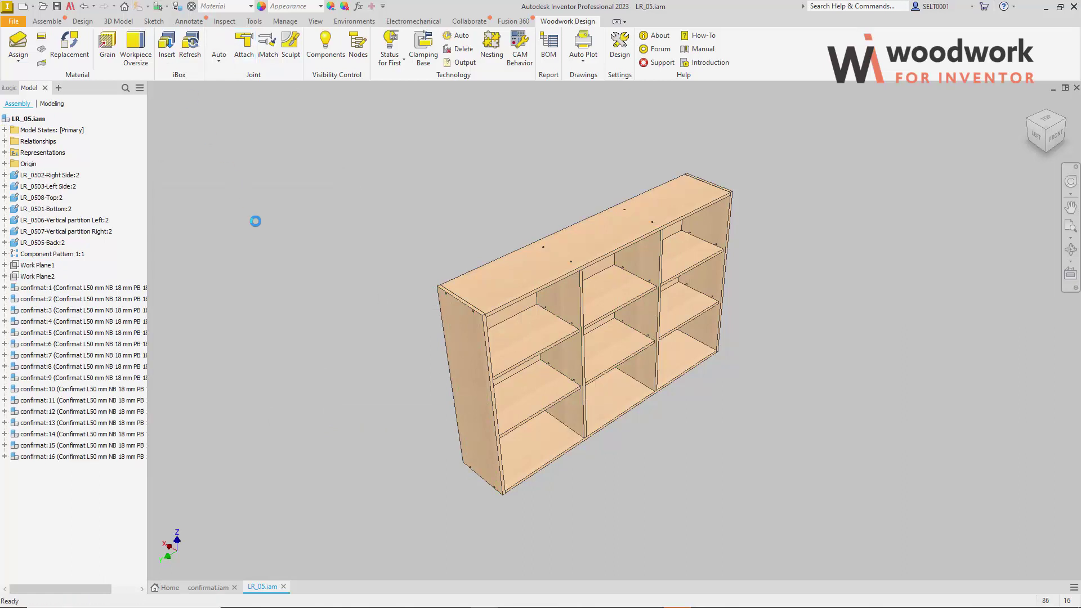
{"action": "left_click", "coordinate": [291, 45]}
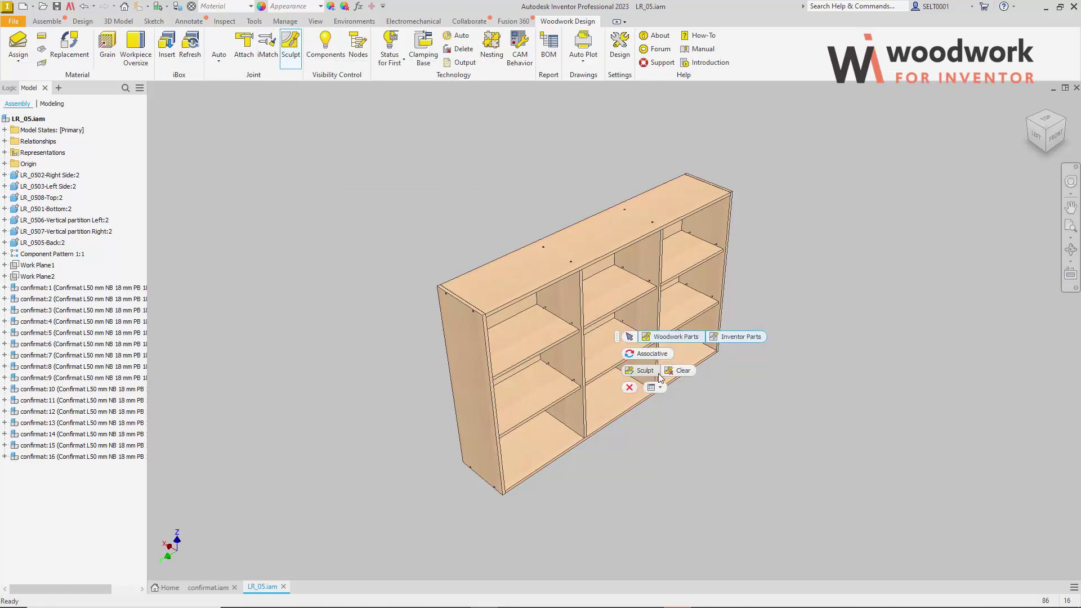
{"action": "left_click", "coordinate": [645, 371]}
{"action": "left_click", "coordinate": [631, 388]}
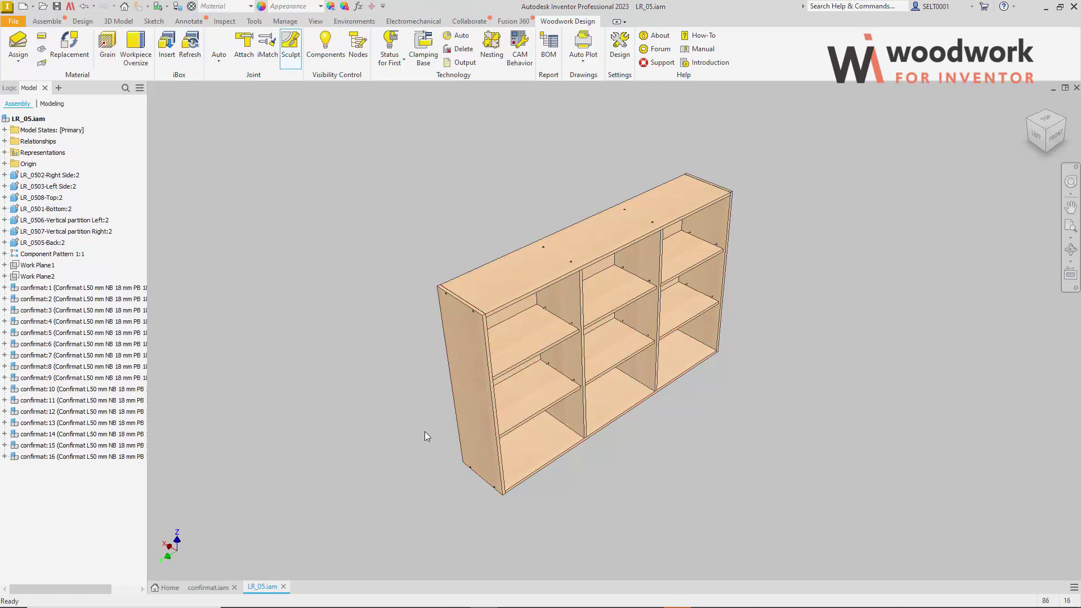
Open the cabinet's left side board as its own part and start assigning notes to its holes
{"action": "right_click", "coordinate": [474, 356]}
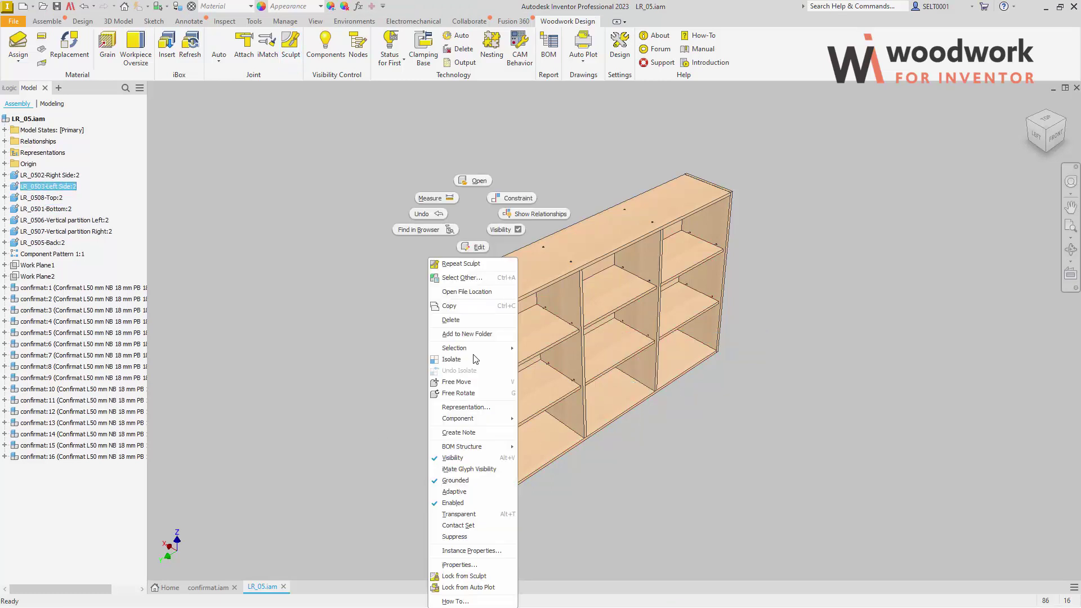
{"action": "left_click", "coordinate": [477, 181]}
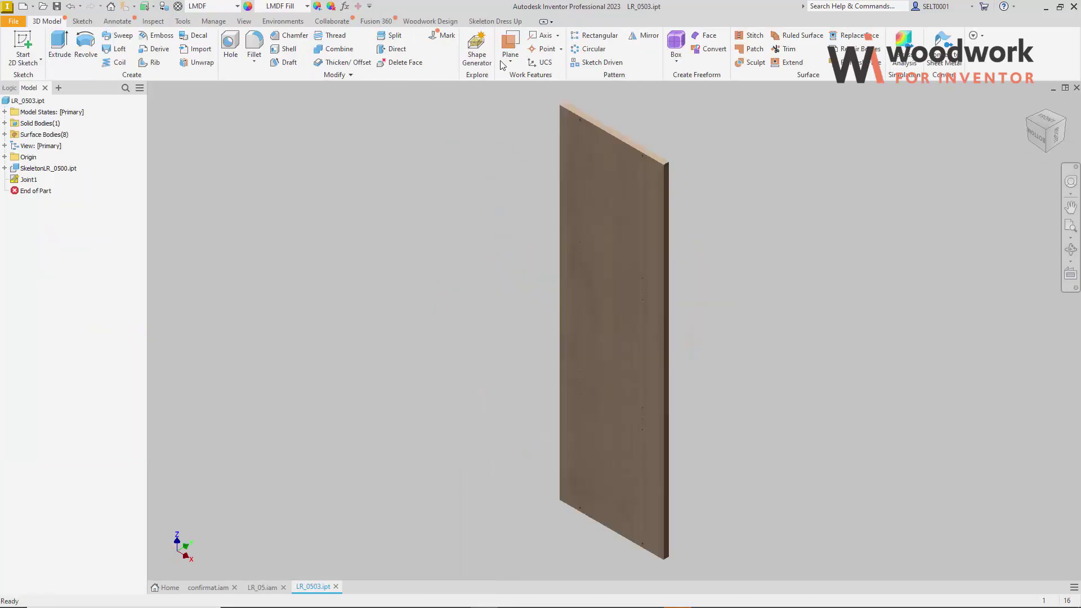
{"action": "left_click", "coordinate": [430, 20]}
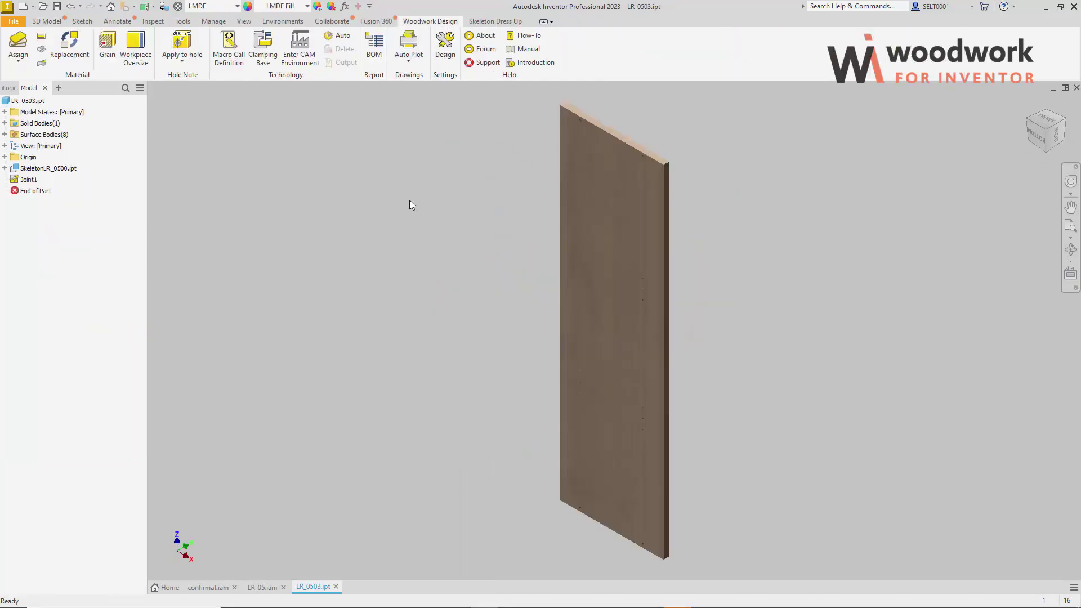
{"action": "left_click", "coordinate": [181, 59]}
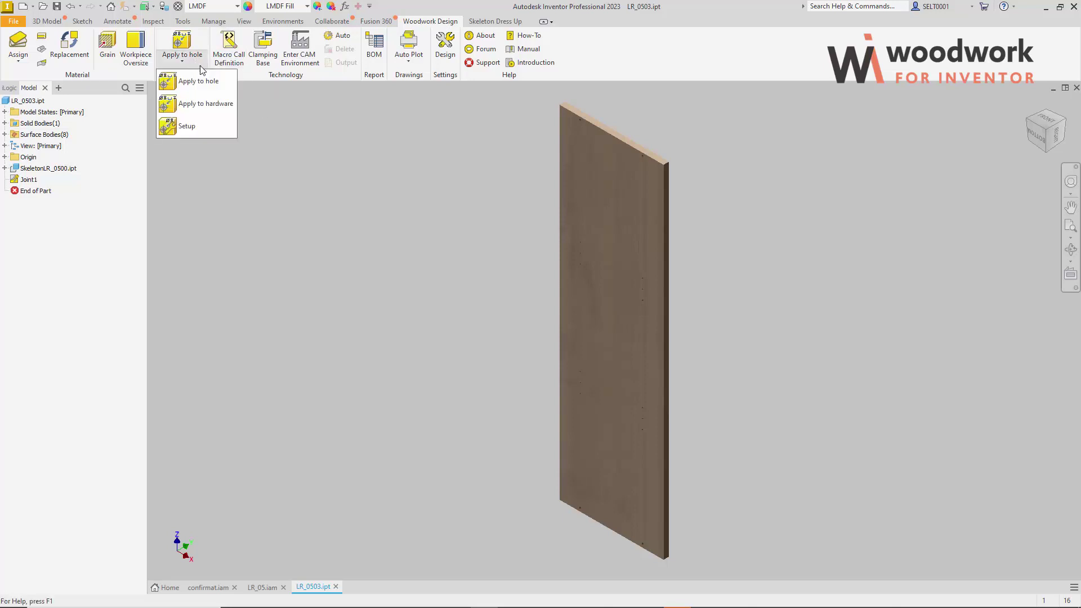
{"action": "left_click", "coordinate": [193, 82]}
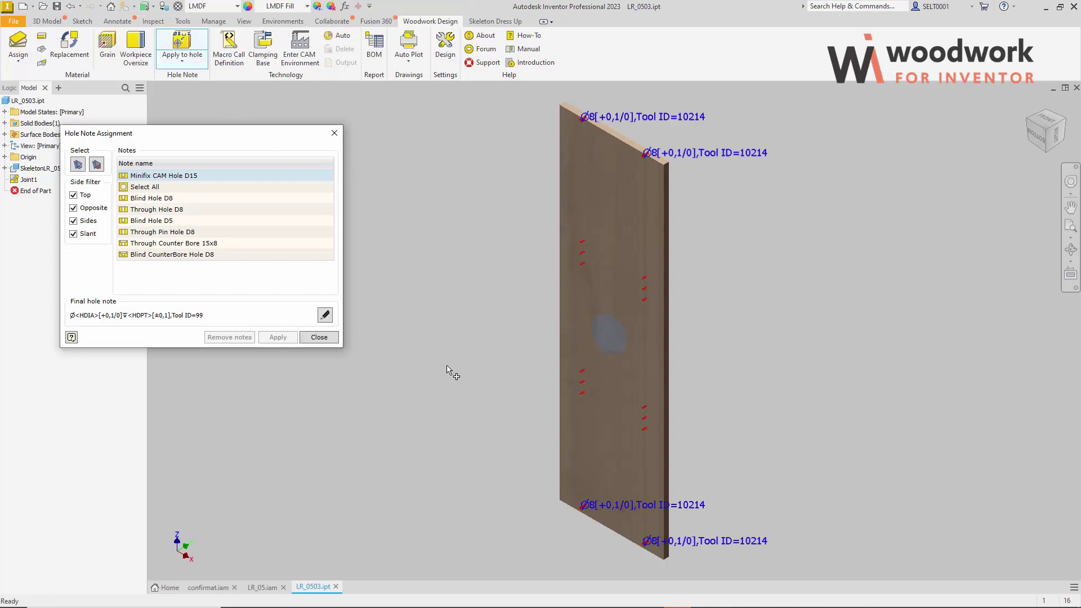
Pick the Through Hole D8 note, remove the notes from the board's two lower confirmat holes and finish the hole note assignment
{"action": "left_click", "coordinate": [163, 210]}
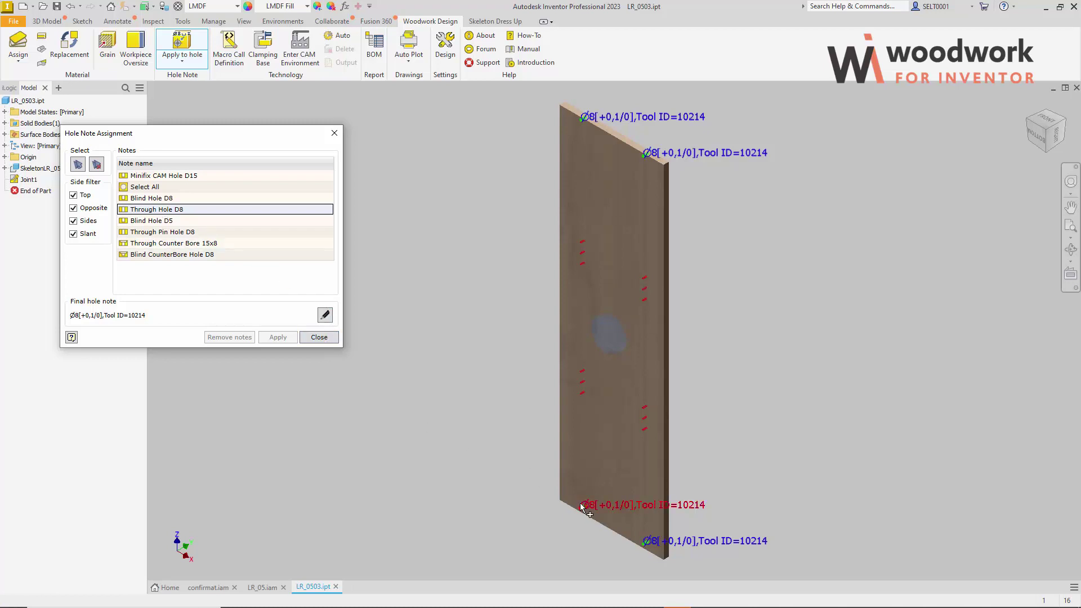
{"action": "left_click", "coordinate": [589, 505]}
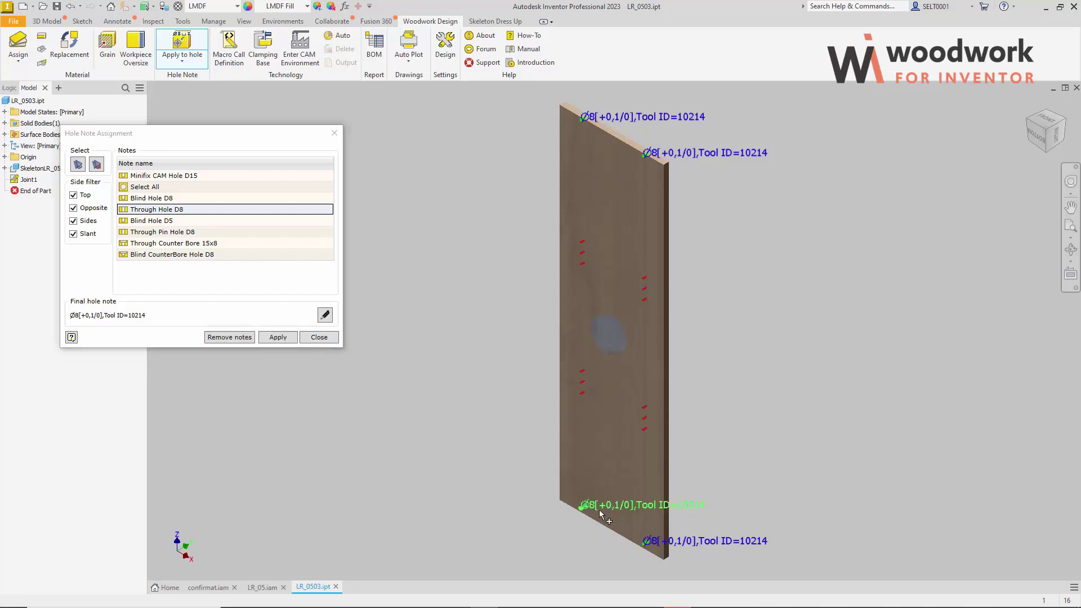
{"action": "left_click", "coordinate": [688, 542]}
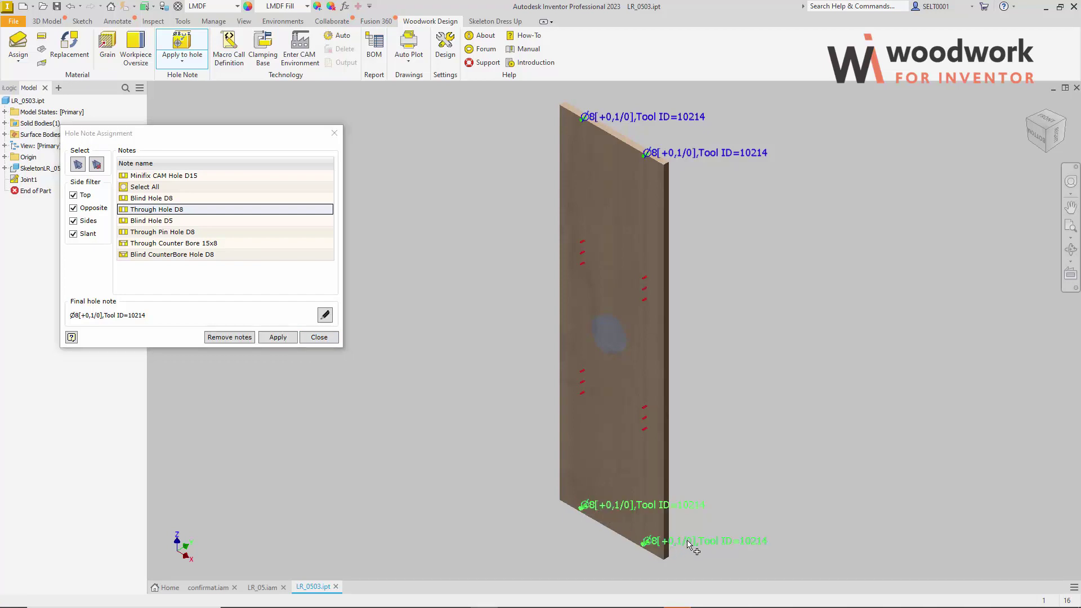
{"action": "left_click", "coordinate": [228, 336]}
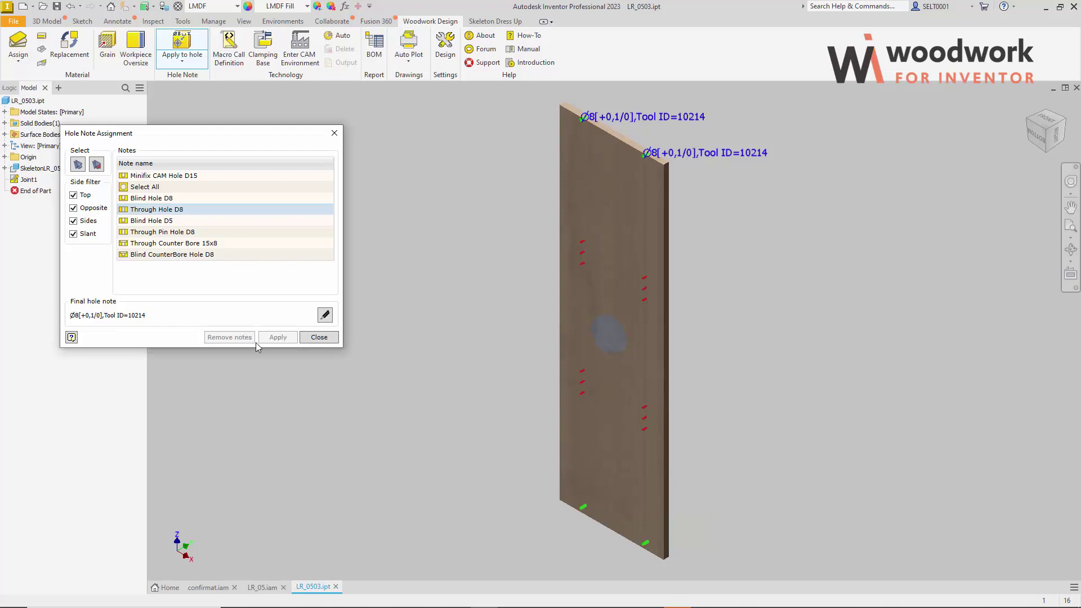
{"action": "left_click", "coordinate": [318, 338]}
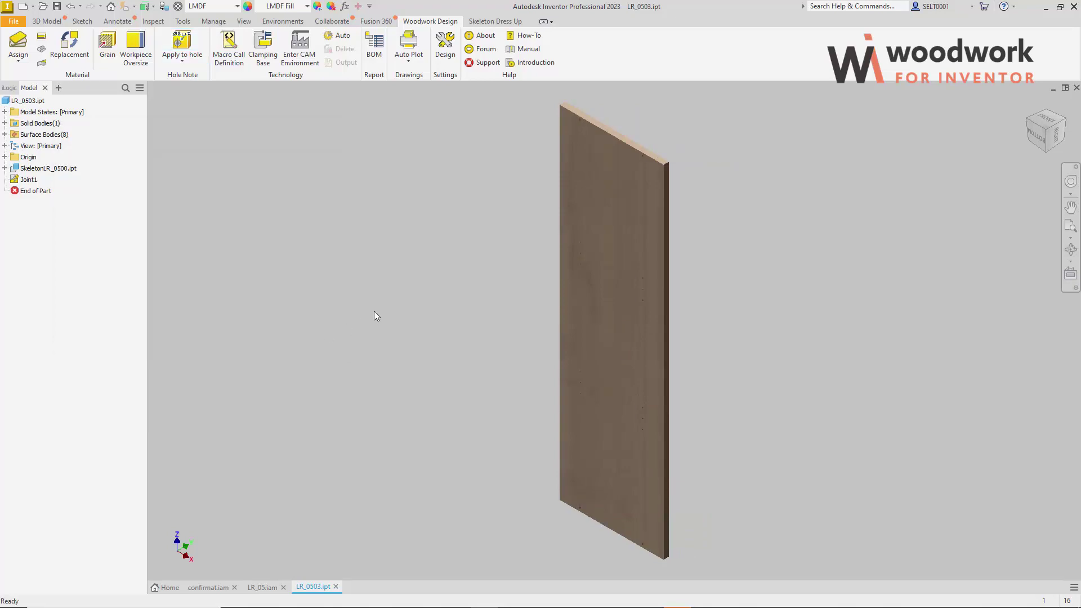
From the LR_05 assembly, open the left vertical partition as its own part and inspect the notes assigned to its holes
{"action": "left_click", "coordinate": [271, 587]}
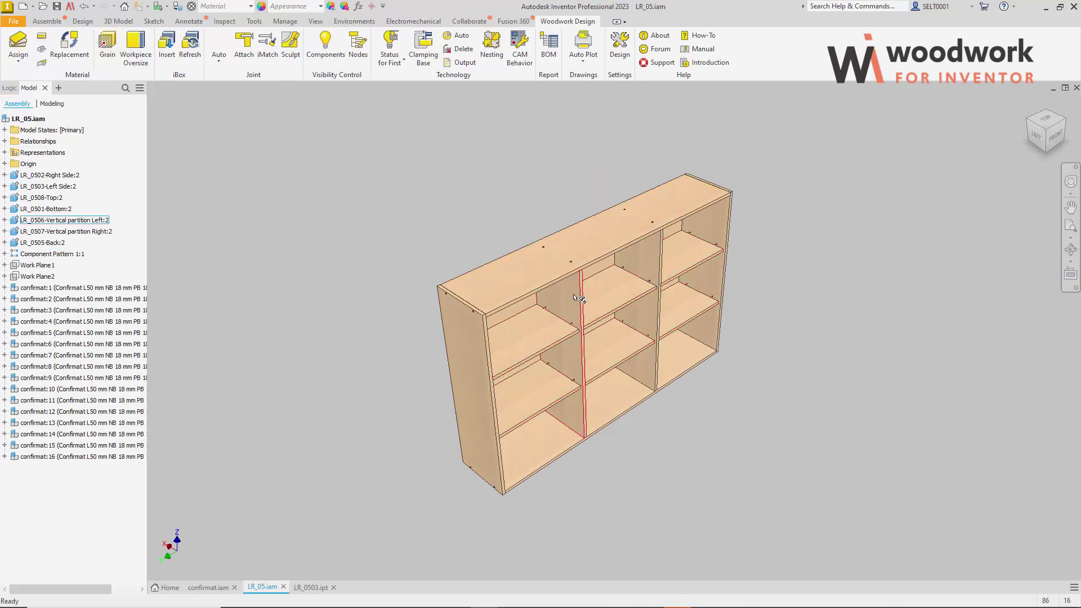
{"action": "left_click", "coordinate": [575, 295]}
{"action": "right_click", "coordinate": [575, 296]}
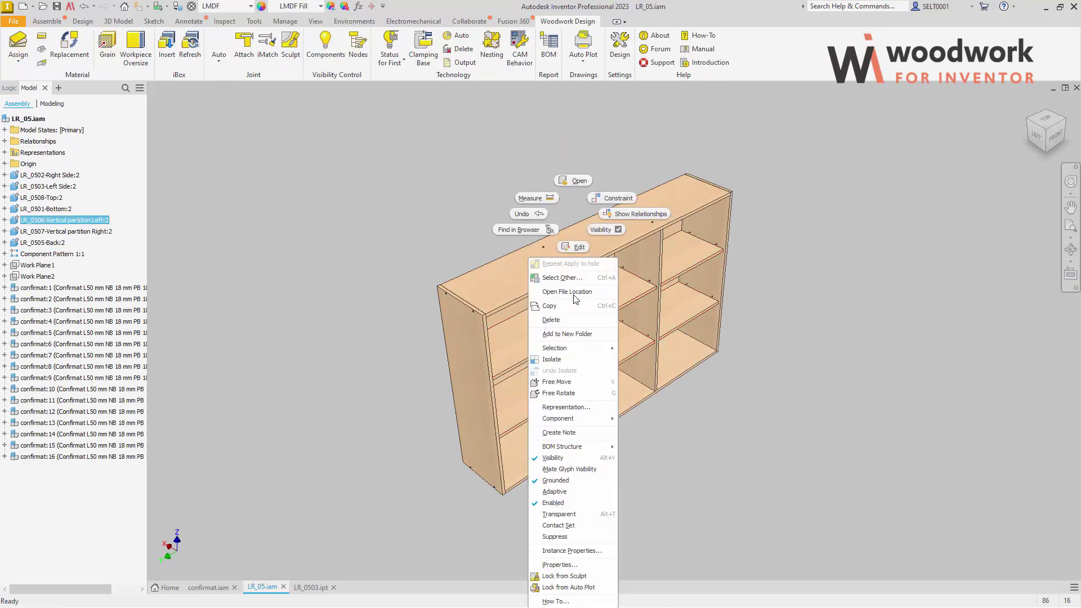
{"action": "left_click", "coordinate": [579, 181]}
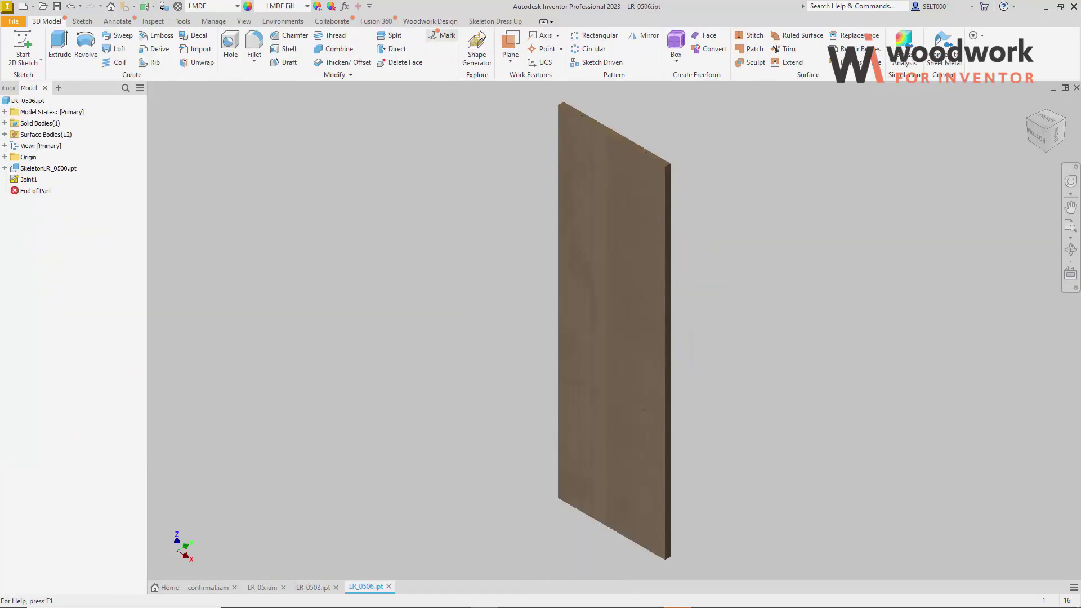
{"action": "left_click", "coordinate": [430, 20]}
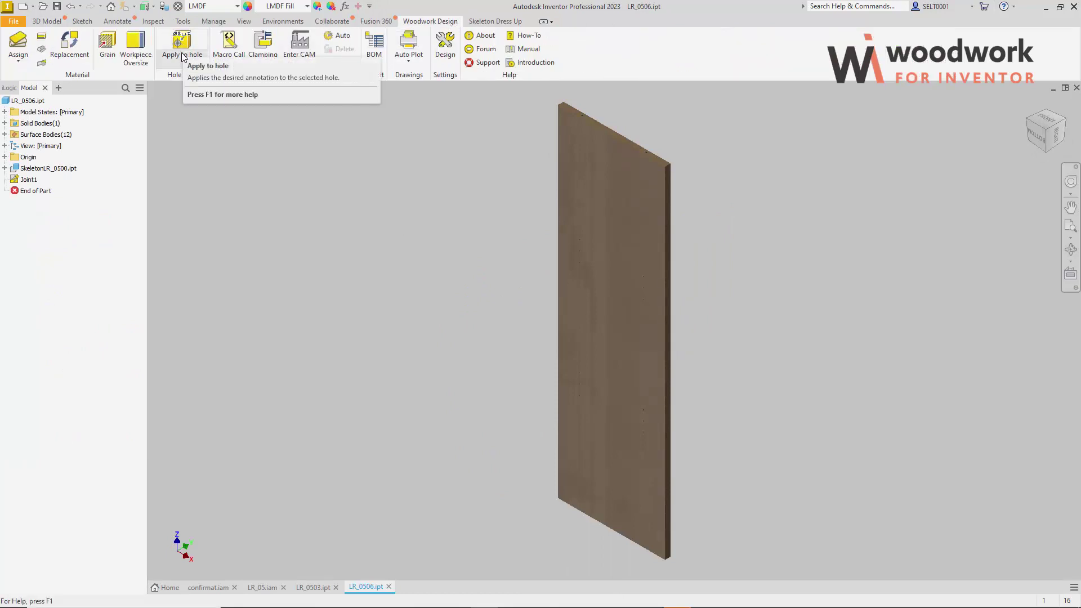
{"action": "left_click", "coordinate": [229, 48]}
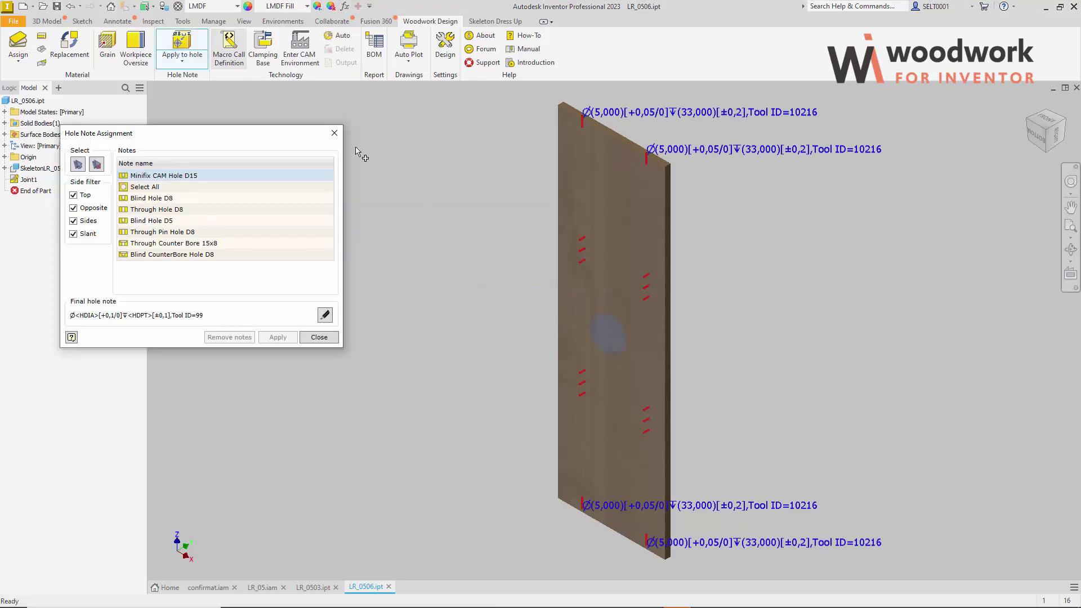
{"action": "left_click", "coordinate": [319, 338]}
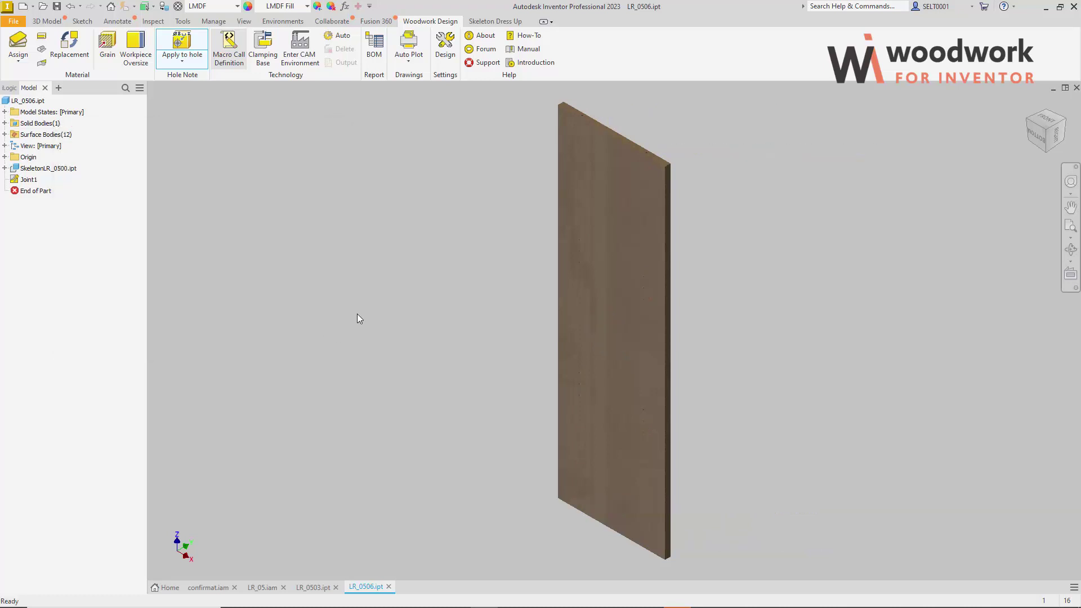